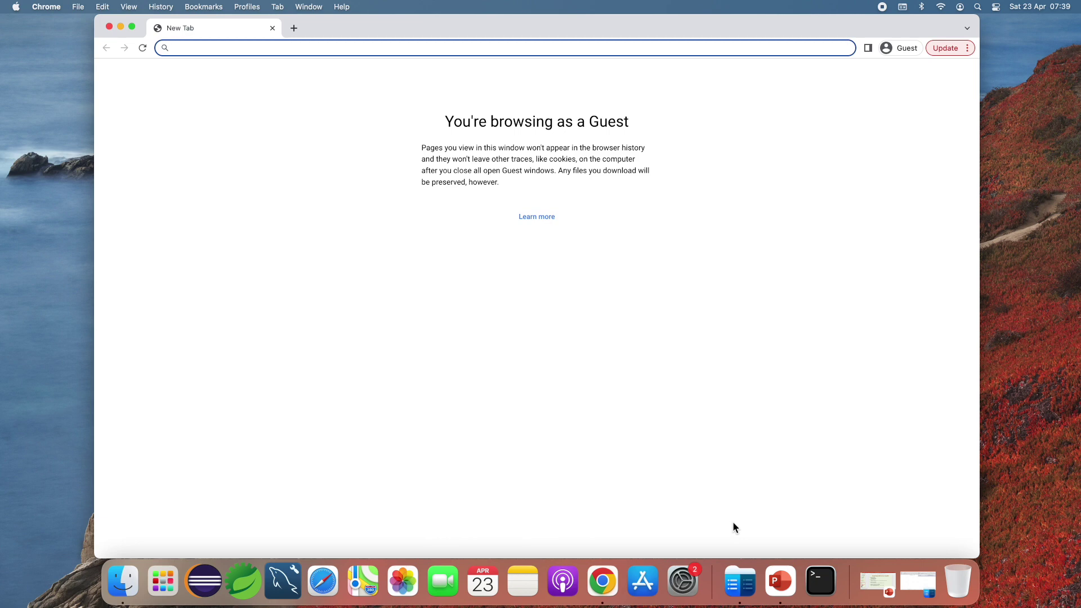
Load the OpenJDK 18 release page at jdk.java.net/18
{"action": "type", "text": "jdk.java/n"}
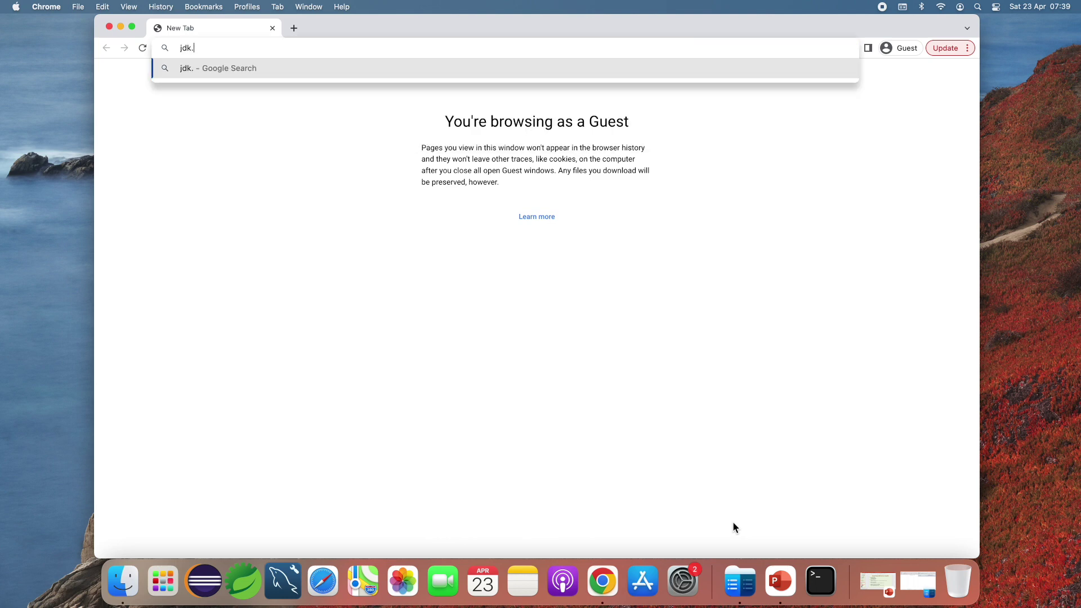
{"action": "key", "text": "BackSpace"}
{"action": "key", "text": "BackSpace"}
{"action": "type", "text": ".net/18"}
{"action": "key", "text": "Return"}
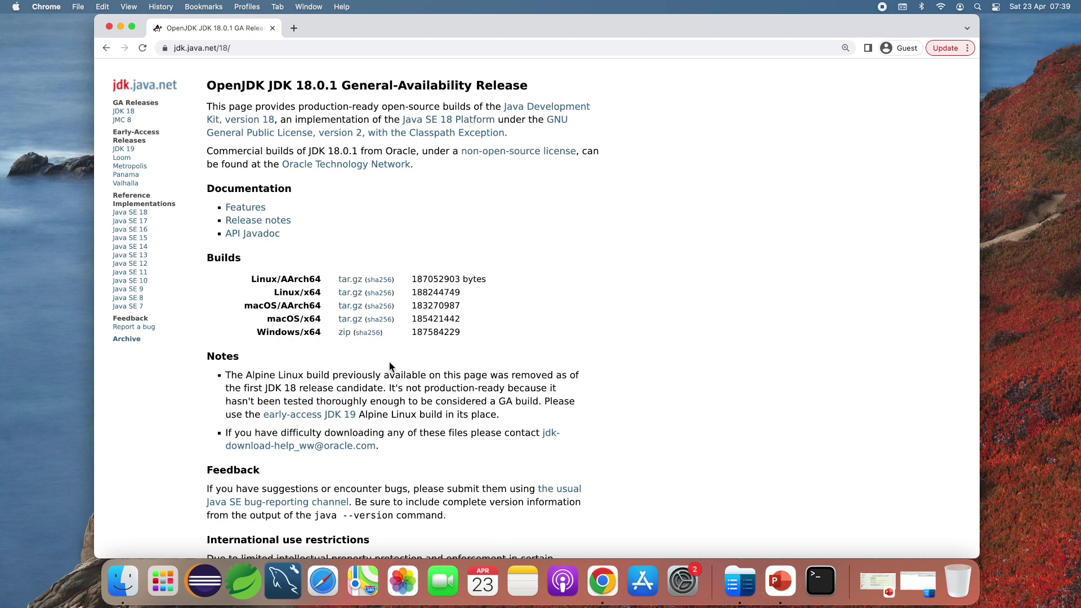
{"action": "scroll", "coordinate": [389, 360], "scroll_direction": "up", "scroll_amount": 1}
{"action": "scroll", "coordinate": [389, 366], "scroll_direction": "down", "scroll_amount": 1}
Highlight the macOS/x64 and macOS/AArch64 build labels in the Builds table to compare them
{"action": "left_click_drag", "start_coordinate": [268, 323], "coordinate": [325, 327]}
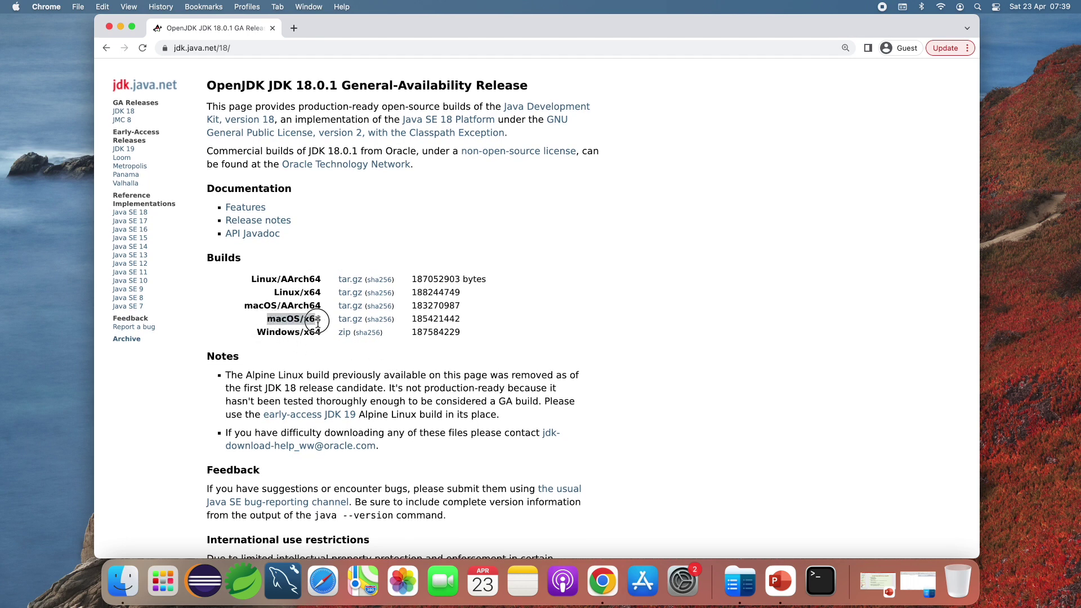
{"action": "left_click", "coordinate": [245, 308]}
{"action": "scroll", "coordinate": [245, 308], "scroll_direction": "down", "scroll_amount": 1}
{"action": "left_click_drag", "start_coordinate": [245, 308], "coordinate": [323, 310]}
{"action": "scroll", "coordinate": [321, 312], "scroll_direction": "up", "scroll_amount": 1}
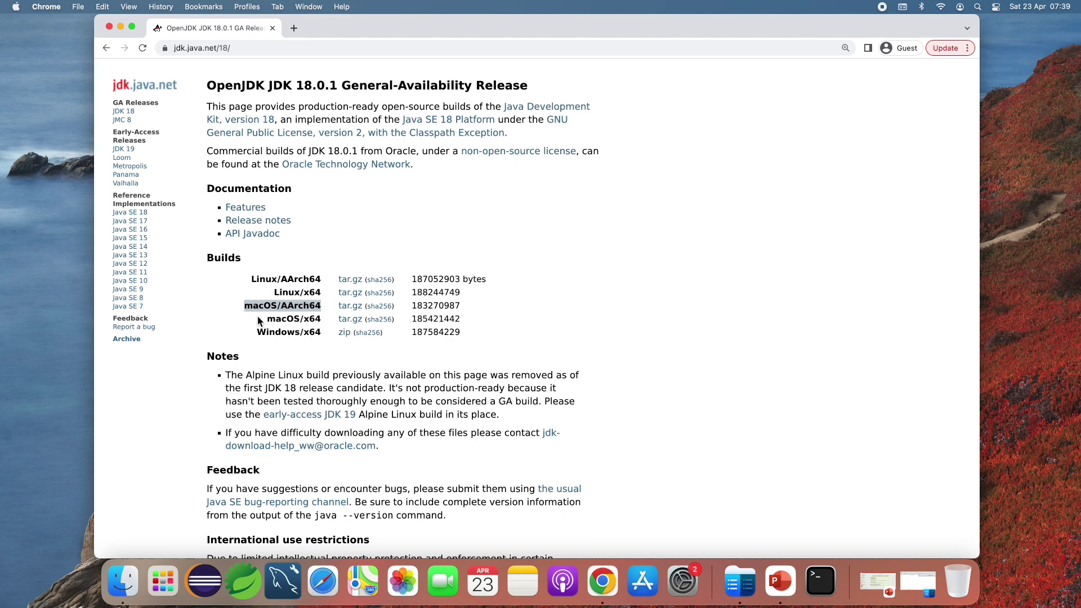
{"action": "left_click_drag", "start_coordinate": [267, 320], "coordinate": [322, 319]}
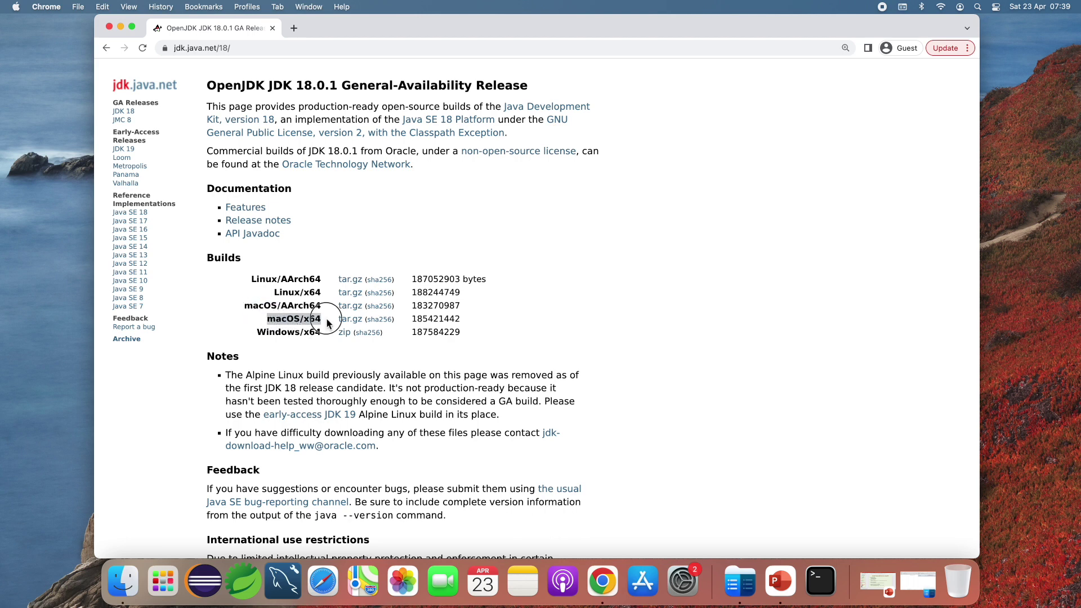
{"action": "left_click", "coordinate": [245, 308]}
{"action": "left_click_drag", "start_coordinate": [245, 307], "coordinate": [322, 308]}
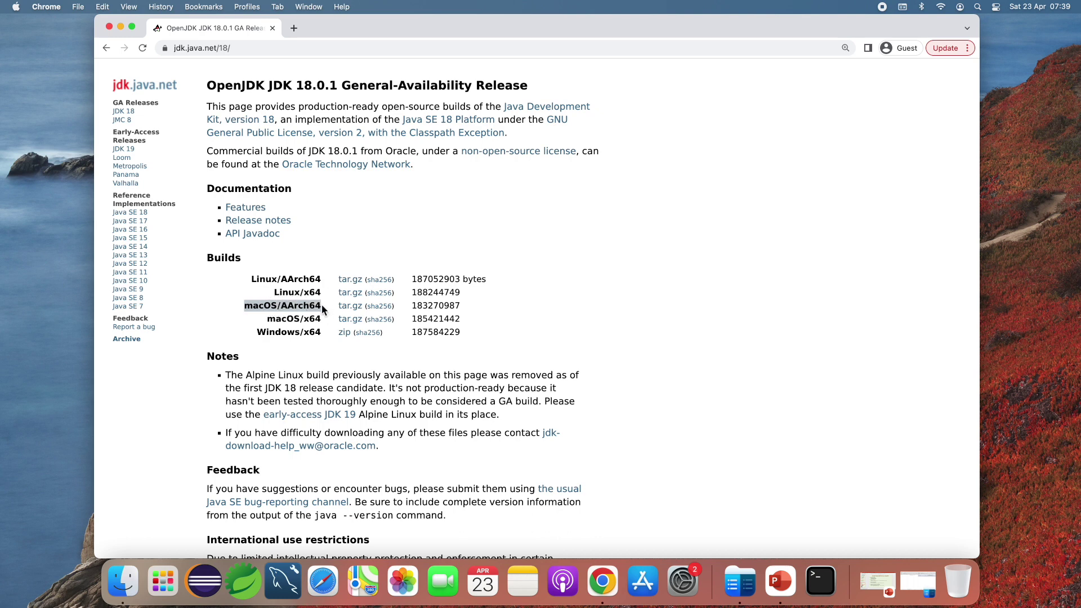
{"action": "left_click", "coordinate": [14, 6]}
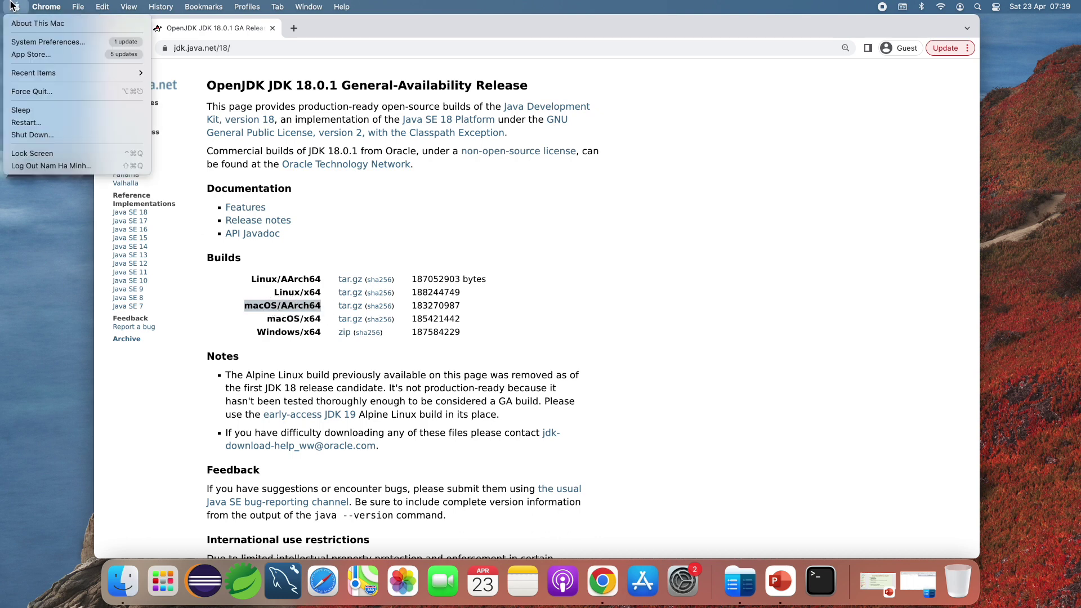
{"action": "left_click", "coordinate": [22, 24]}
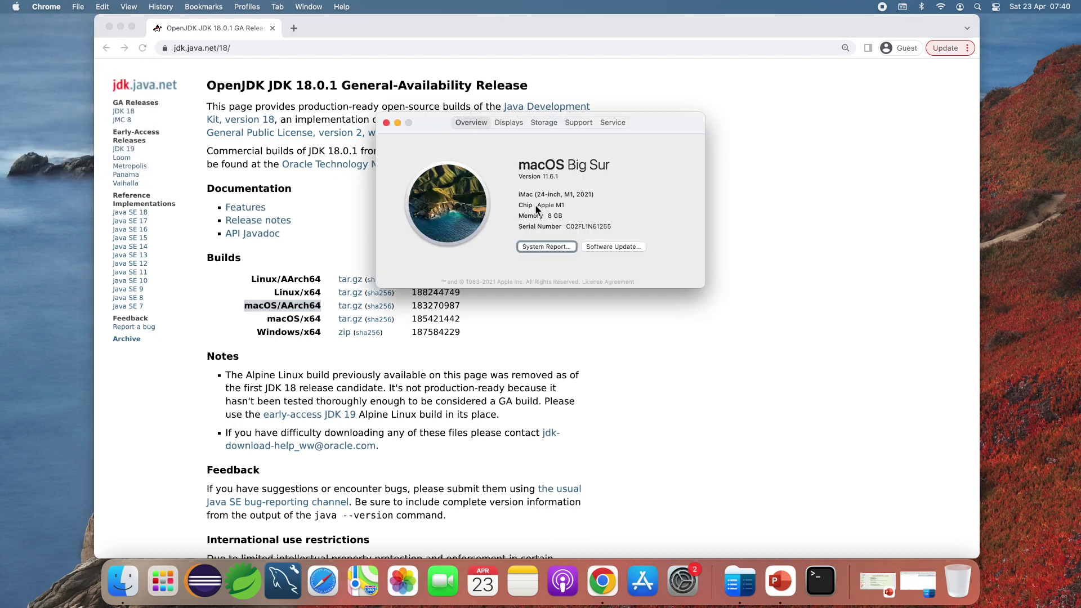
{"action": "left_click", "coordinate": [597, 211]}
{"action": "left_click", "coordinate": [386, 122]}
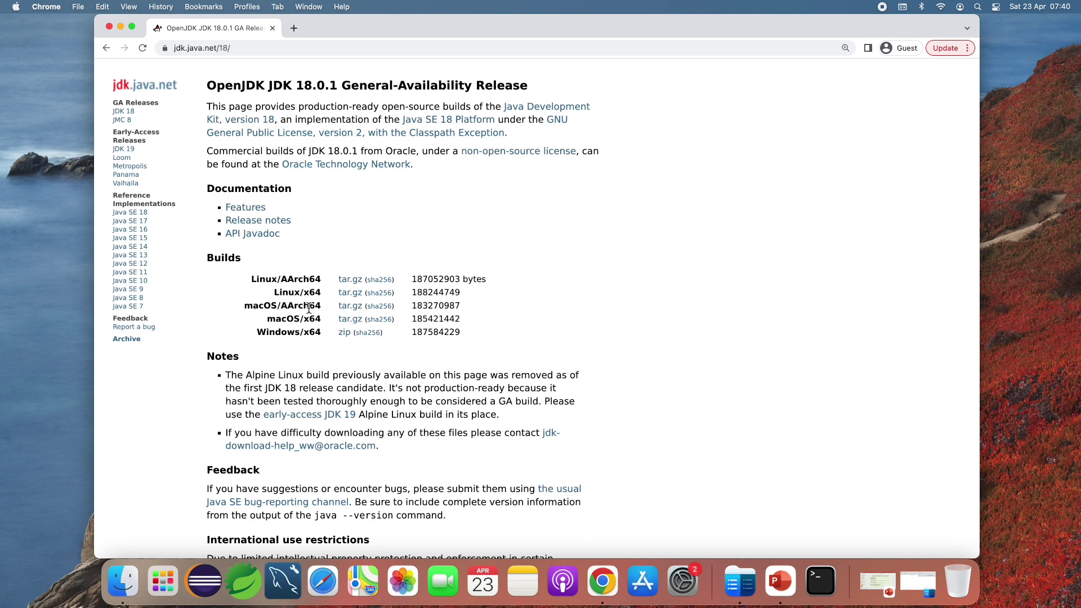
Download the macOS/AArch64 tar.gz build and reveal it in the Downloads folder
{"action": "left_click", "coordinate": [351, 309]}
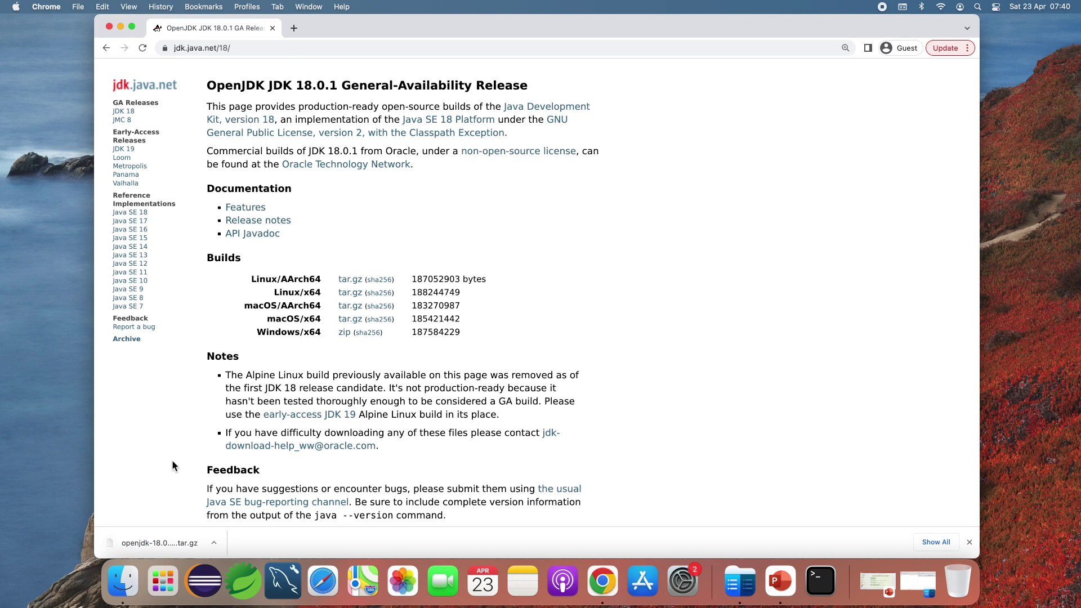
{"action": "left_click", "coordinate": [214, 542]}
{"action": "left_click", "coordinate": [224, 528]}
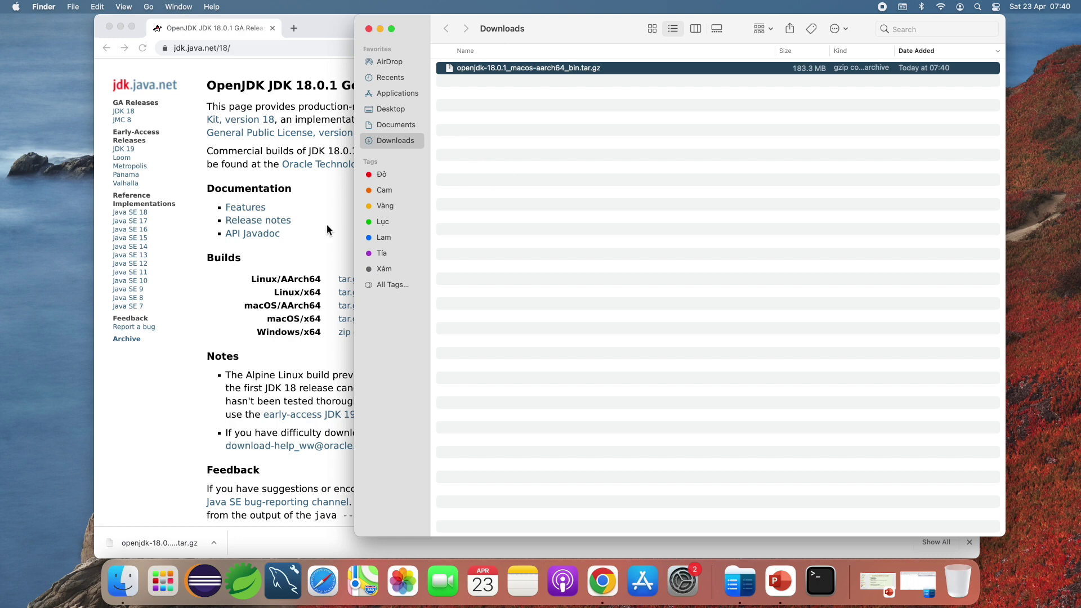
Open the published SHA-256 checksum for the macOS/AArch64 tarball
{"action": "left_click", "coordinate": [228, 287]}
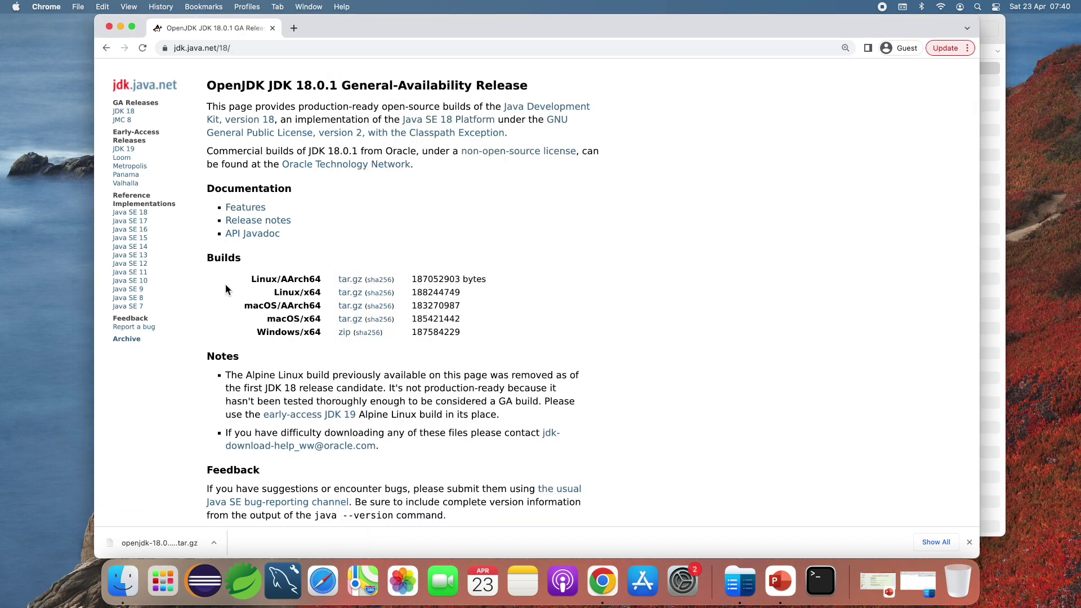
{"action": "left_click", "coordinate": [383, 309]}
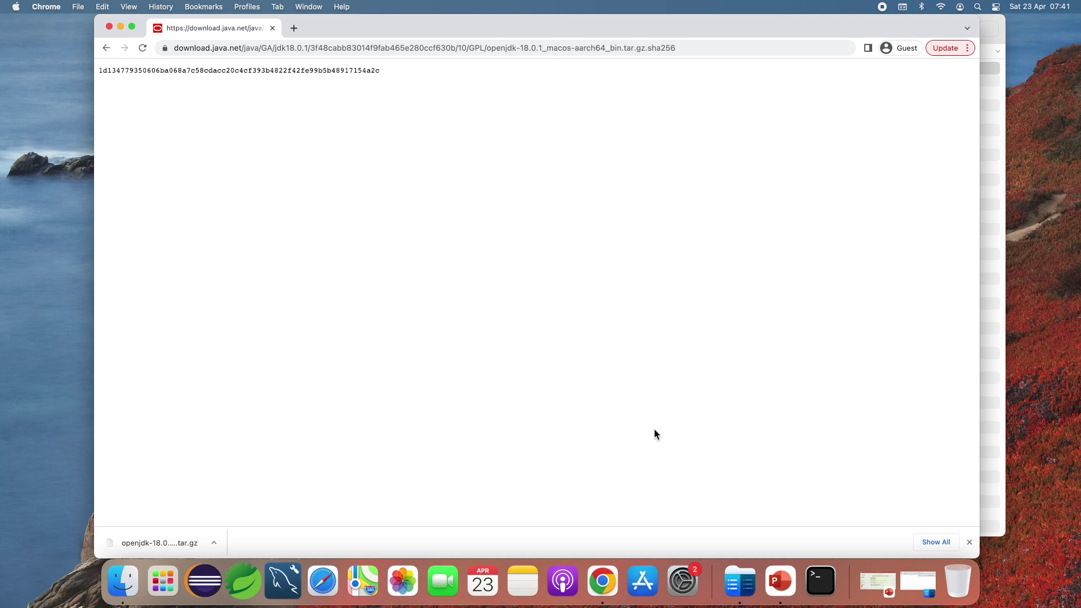
{"action": "key", "text": "super+space"}
Launch Terminal, change into Downloads and list its files
{"action": "type", "text": "termi"}
{"action": "key", "text": "Return"}
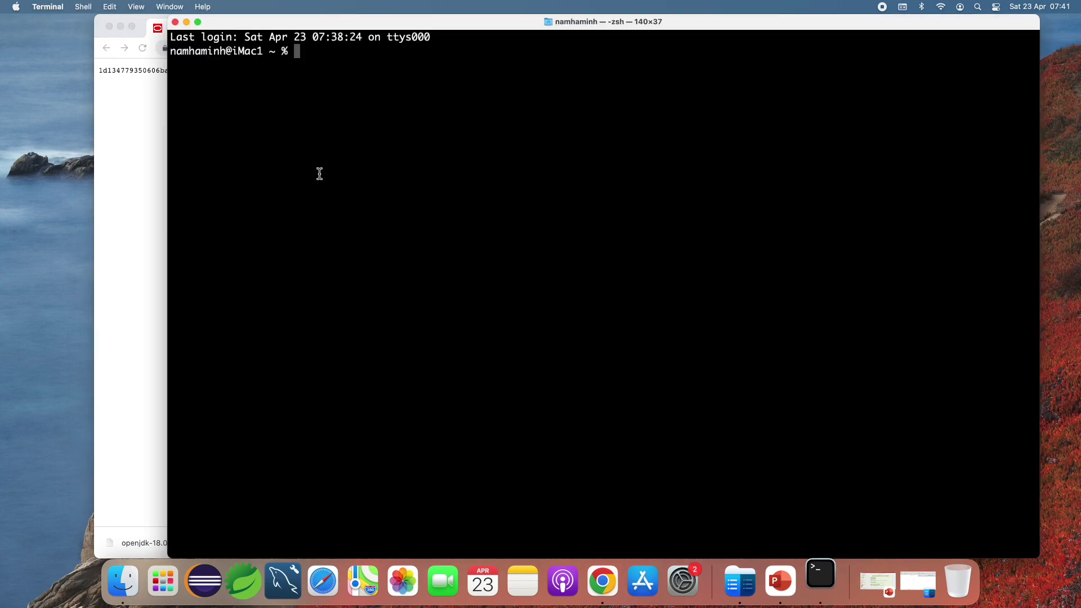
{"action": "type", "text": "cd Downloads"}
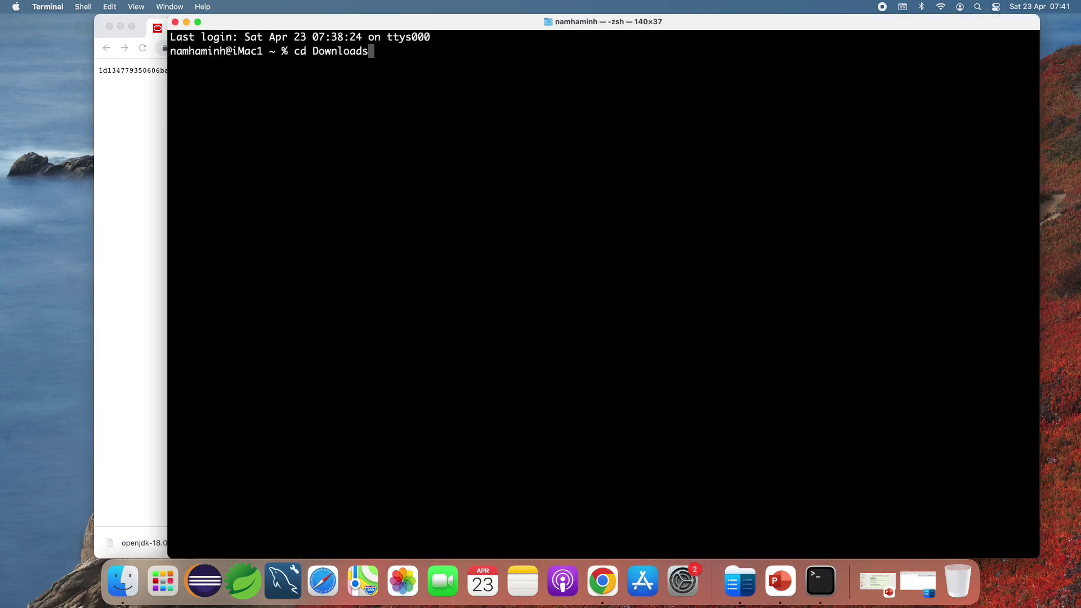
{"action": "key", "text": "Return"}
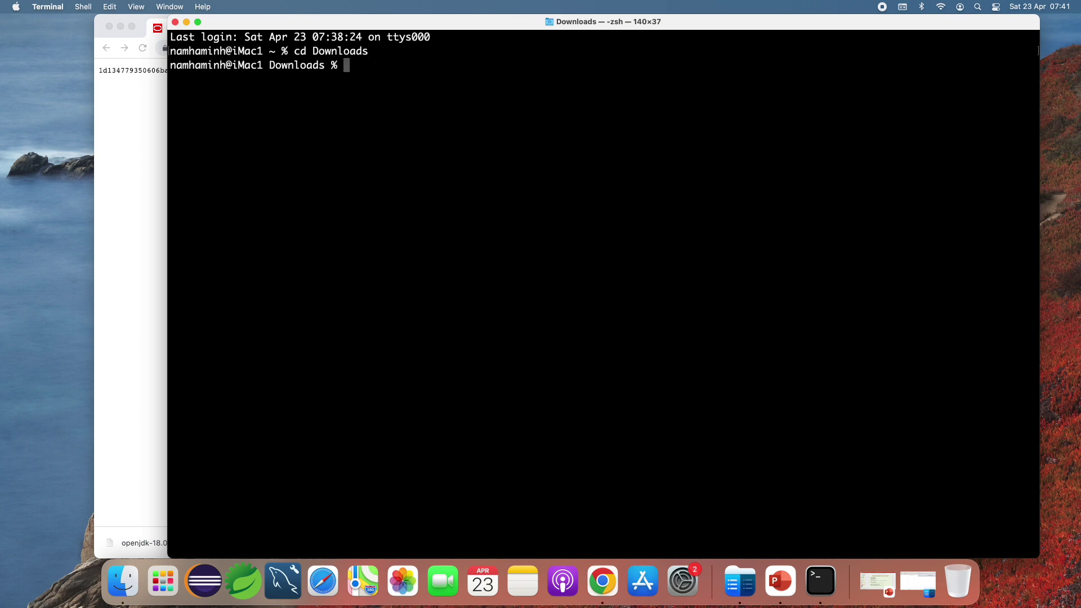
{"action": "type", "text": "ls"}
{"action": "key", "text": "Return"}
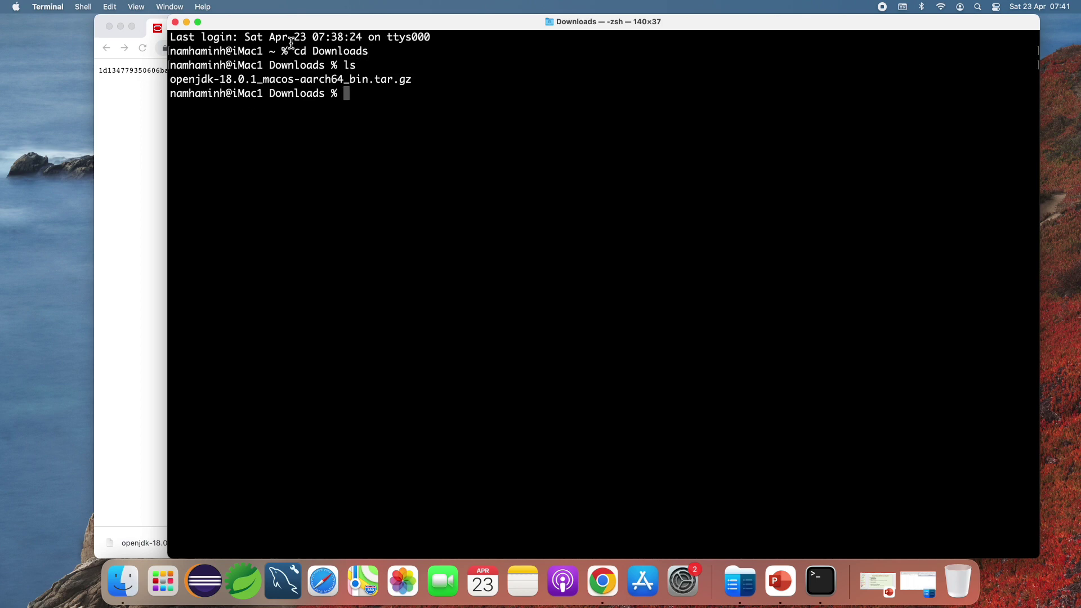
Run shasum -a 256 on the tarball and place Terminal beside the published checksum
{"action": "type", "text": "shasum -a 256 openj"}
{"action": "key", "text": "Tab"}
{"action": "key", "text": "Return"}
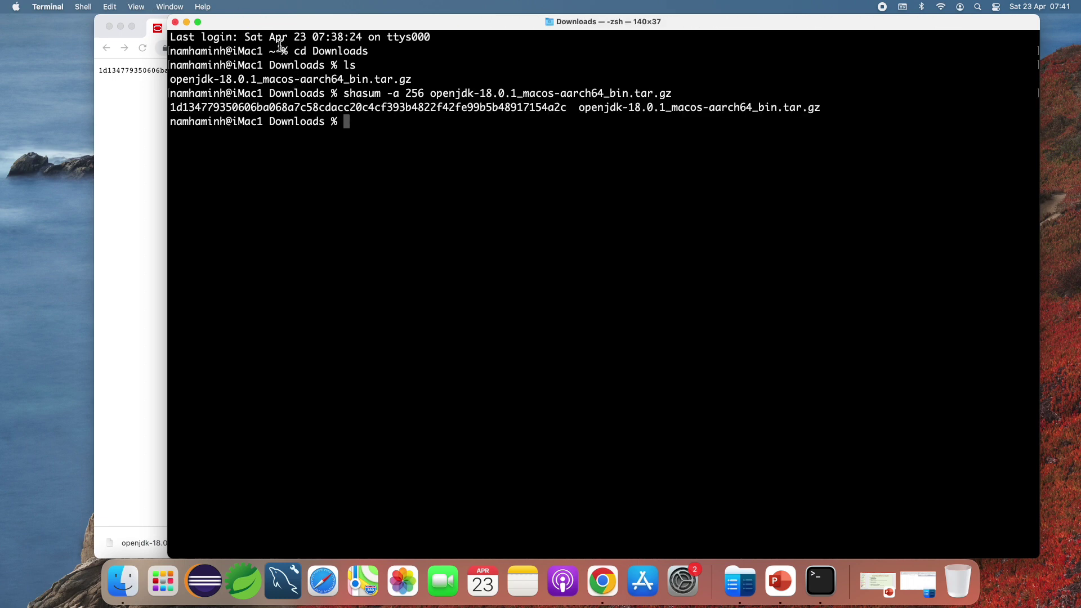
{"action": "left_click_drag", "start_coordinate": [276, 28], "coordinate": [242, 119]}
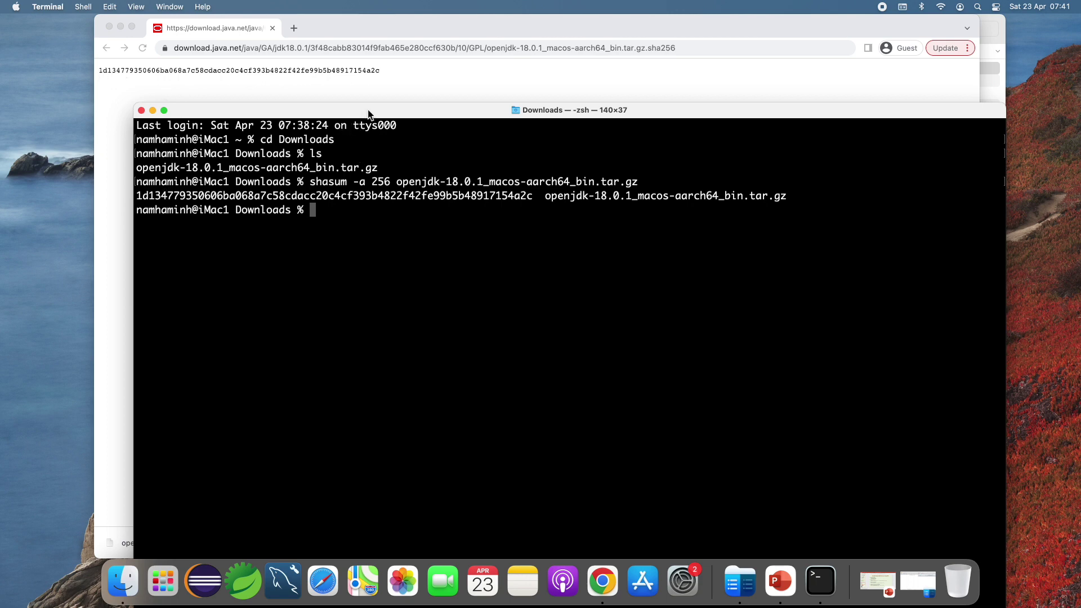
{"action": "left_click_drag", "start_coordinate": [371, 110], "coordinate": [407, 55]}
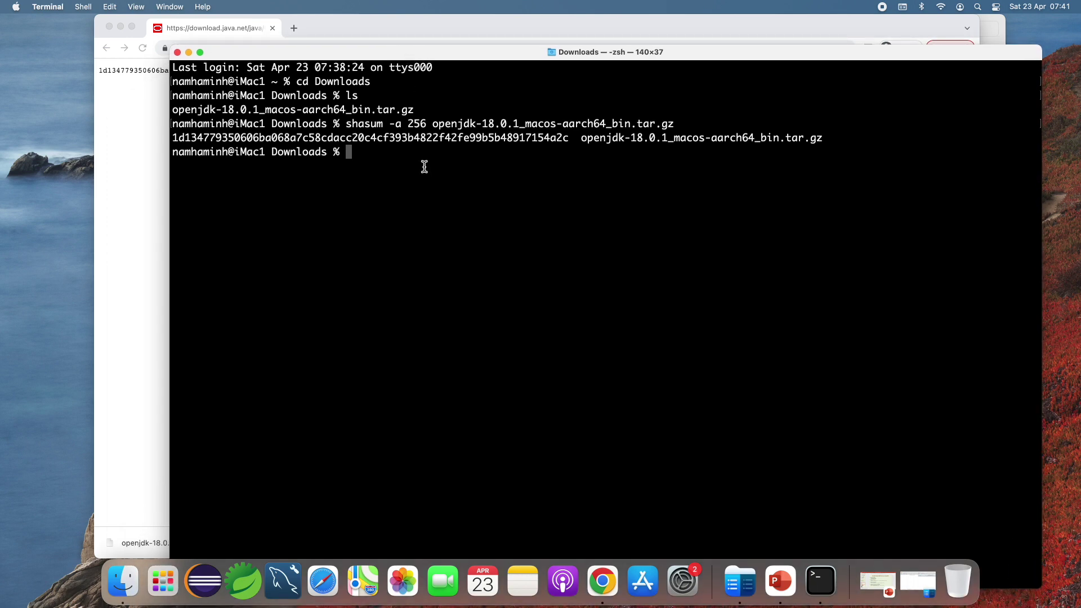
Move openjdk-18.0.1_macos-aarch64_bin.tar.gz to $HOME and confirm Downloads no longer has it
{"action": "type", "text": "mv openj"}
{"action": "key", "text": "Tab"}
{"action": "type", "text": "$HOME"}
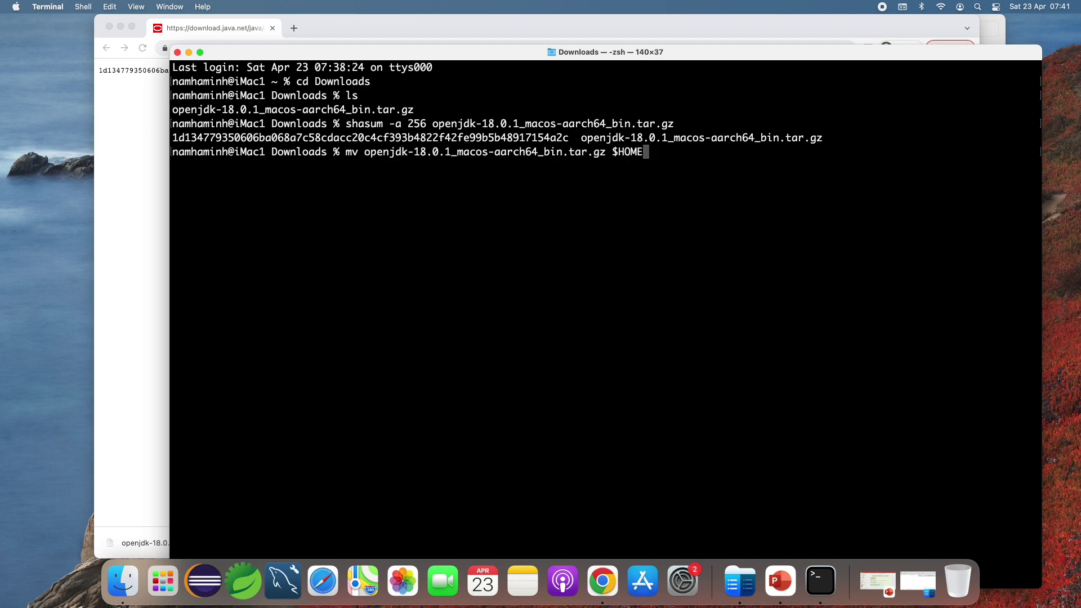
{"action": "key", "text": "Return"}
{"action": "type", "text": "ls"}
{"action": "key", "text": "Return"}
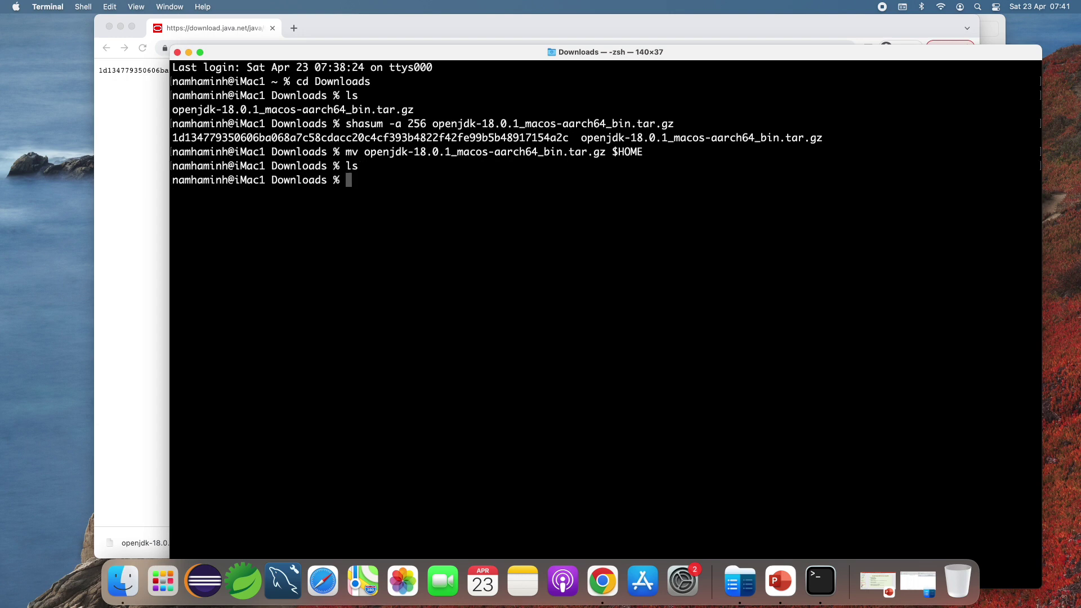
Print the home path, cd $HOME, and list it to find the tarball
{"action": "type", "text": "echo $HOME"}
{"action": "key", "text": "Return"}
{"action": "type", "text": "ls"}
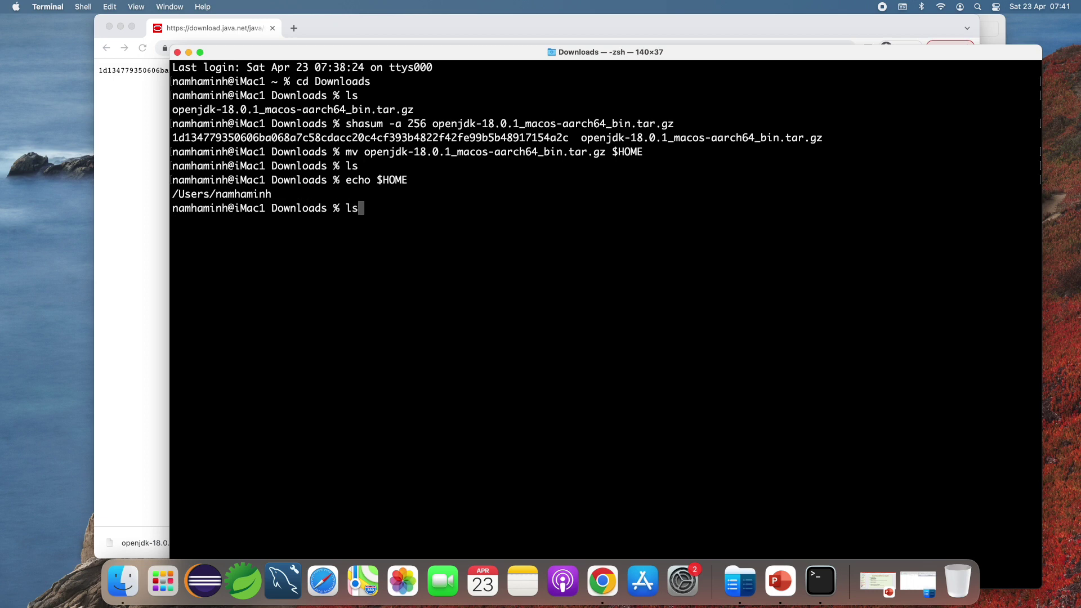
{"action": "key", "text": "BackSpace"}
{"action": "key", "text": "BackSpace"}
{"action": "type", "text": "cd $HOME"}
{"action": "key", "text": "Return"}
{"action": "type", "text": "ls"}
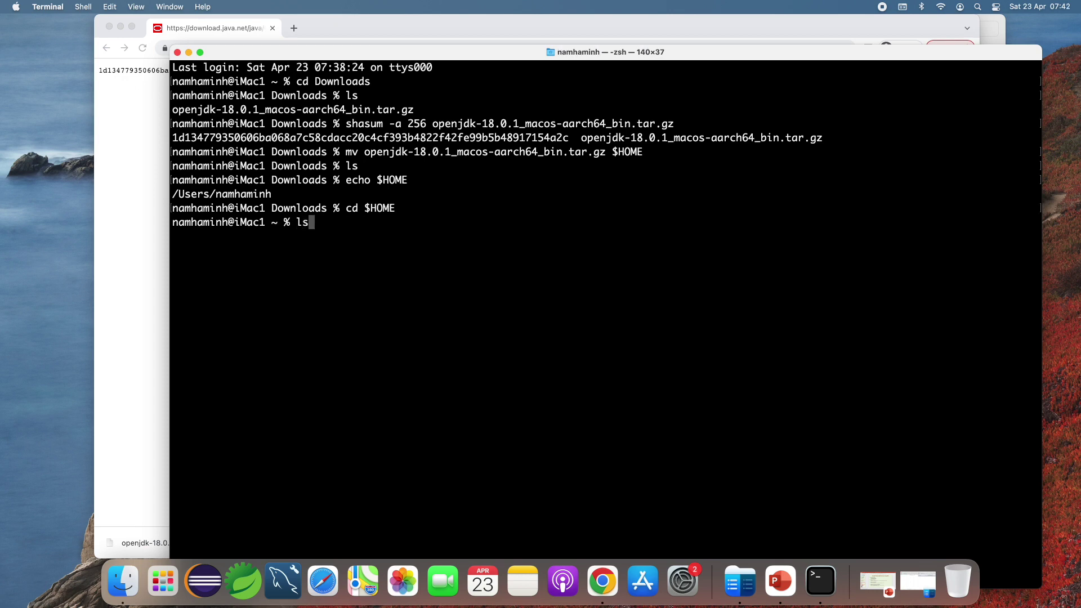
{"action": "key", "text": "Return"}
{"action": "left_click_drag", "start_coordinate": [673, 309], "coordinate": [890, 307]}
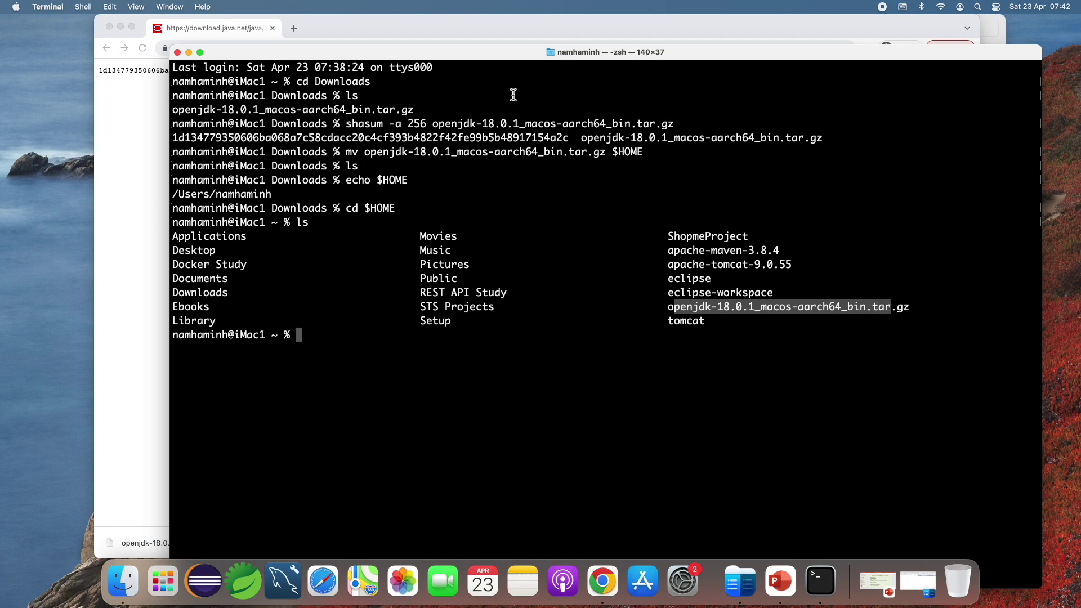
{"action": "left_click_drag", "start_coordinate": [504, 56], "coordinate": [501, 36]}
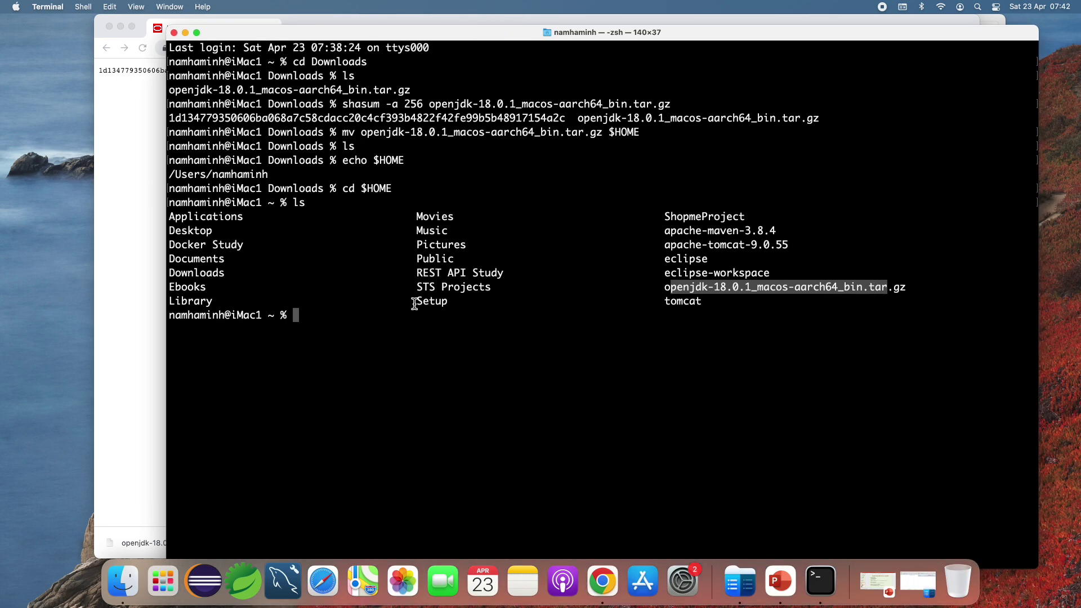
{"action": "left_click", "coordinate": [390, 319]}
Extract the tarball with tar -xf and list the home folder to spot jdk-18.0.1.jdk
{"action": "type", "text": "tar "}
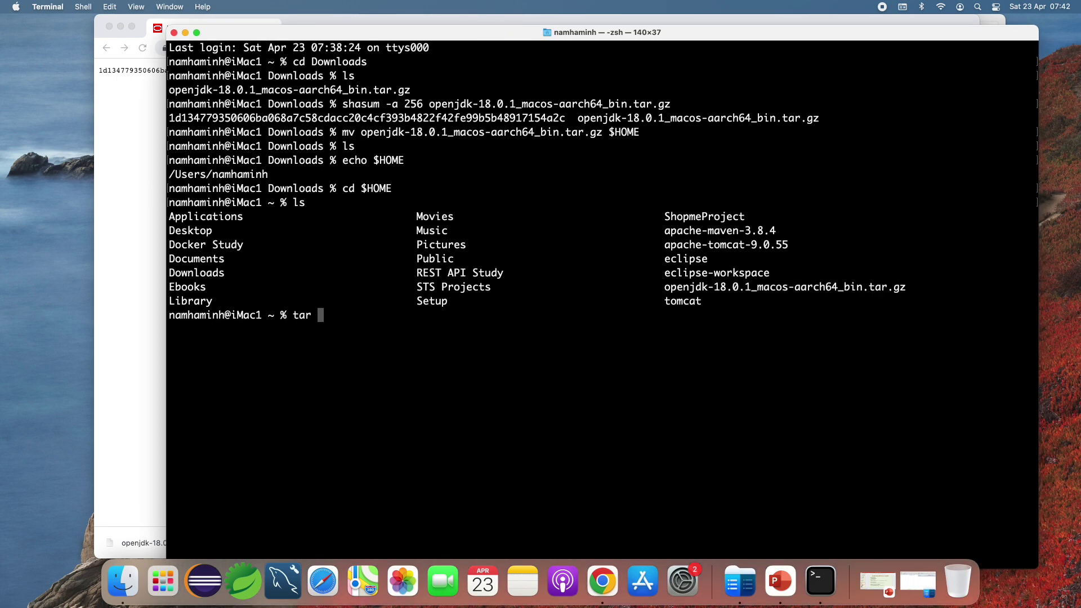
{"action": "type", "text": "-xf ope"}
{"action": "key", "text": "Tab"}
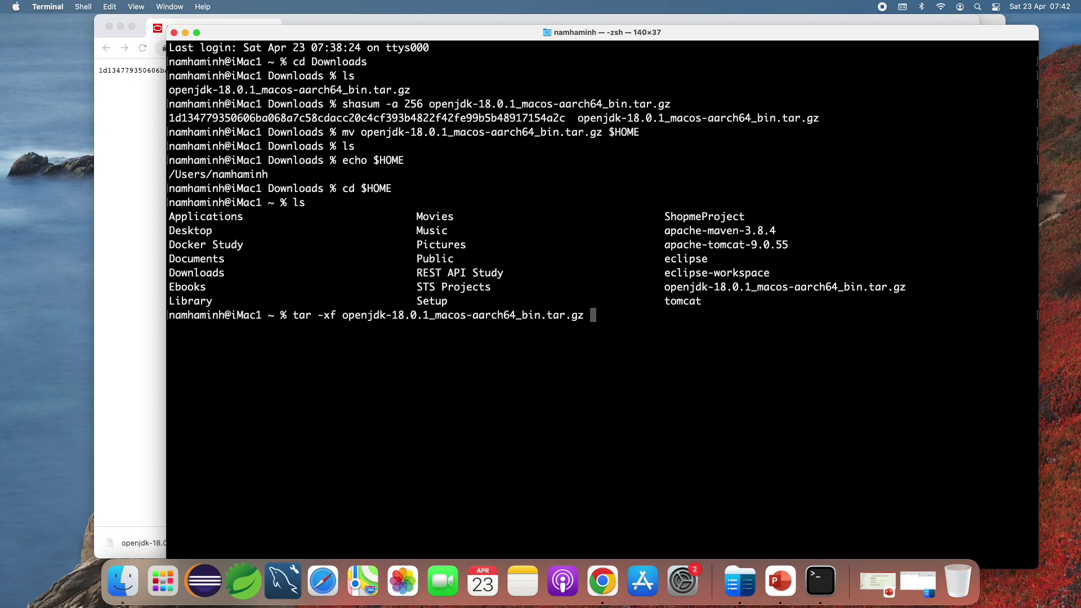
{"action": "key", "text": "Return"}
{"action": "type", "text": "ls"}
{"action": "key", "text": "Return"}
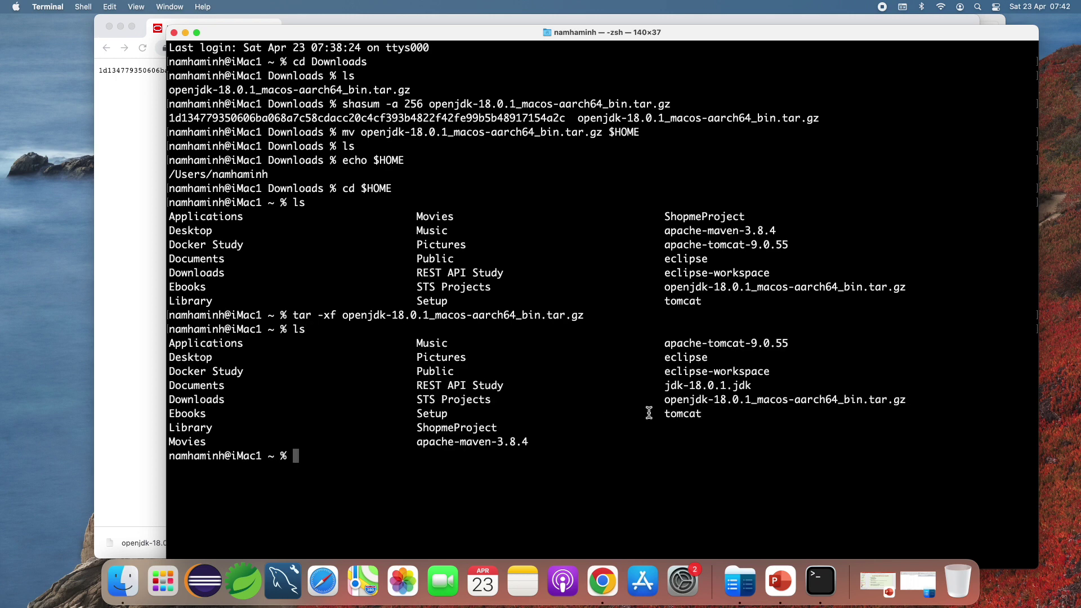
{"action": "left_click_drag", "start_coordinate": [665, 389], "coordinate": [756, 386]}
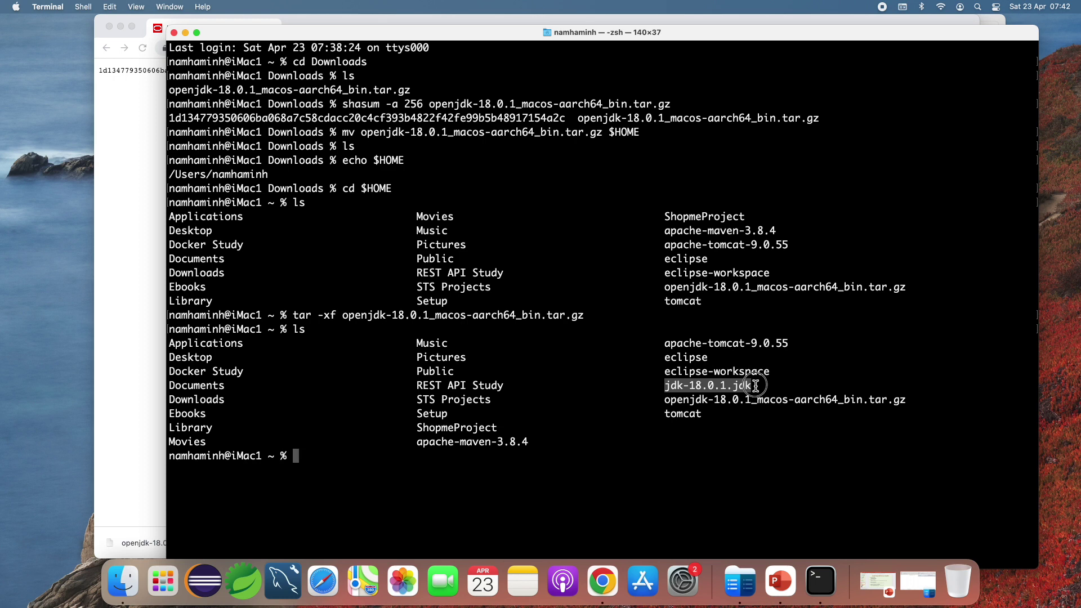
Remove openjdk-18.0.1_macos-aarch64_bin.tar.gz from the home folder with rm
{"action": "left_click", "coordinate": [376, 464]}
{"action": "type", "text": "rm "}
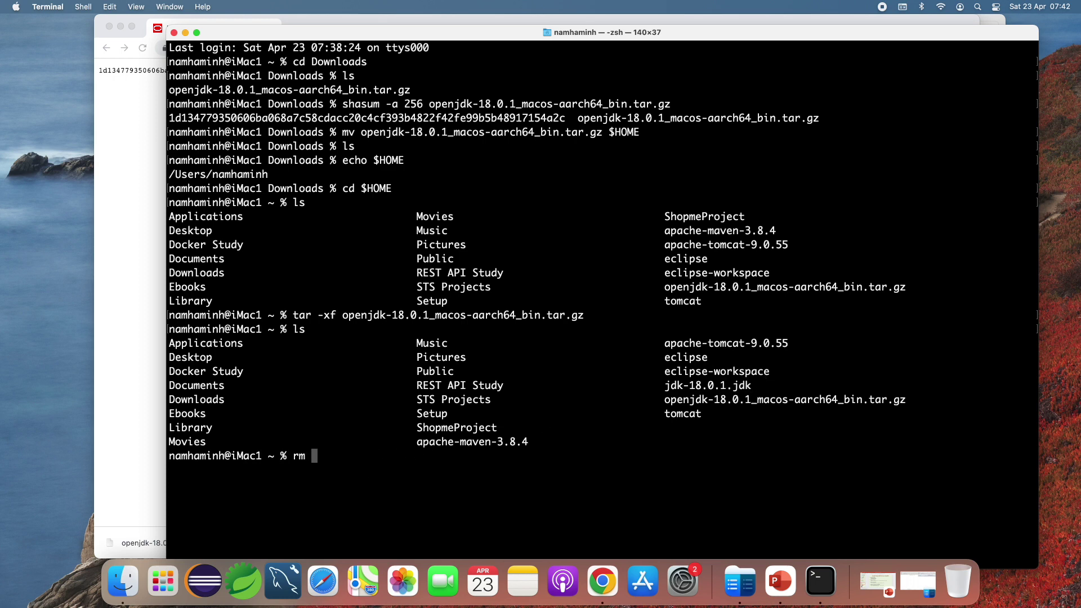
{"action": "type", "text": "o"}
{"action": "type", "text": "op"}
{"action": "key", "text": "BackSpace"}
{"action": "key", "text": "BackSpace"}
{"action": "type", "text": "pen"}
{"action": "key", "text": "Tab"}
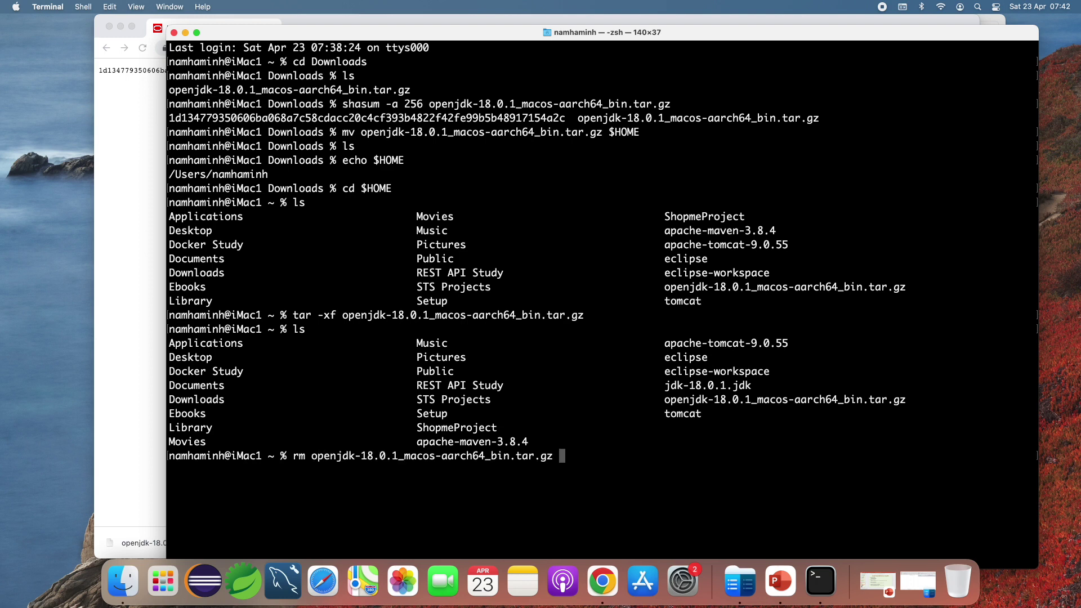
{"action": "key", "text": "Return"}
Clear the screen, list the home folder, and run java -version, which finds no Java Runtime
{"action": "type", "text": "cle"}
{"action": "key", "text": "BackSpace"}
{"action": "key", "text": "BackSpace"}
{"action": "type", "text": "lear"}
{"action": "key", "text": "Return"}
{"action": "type", "text": "ls"}
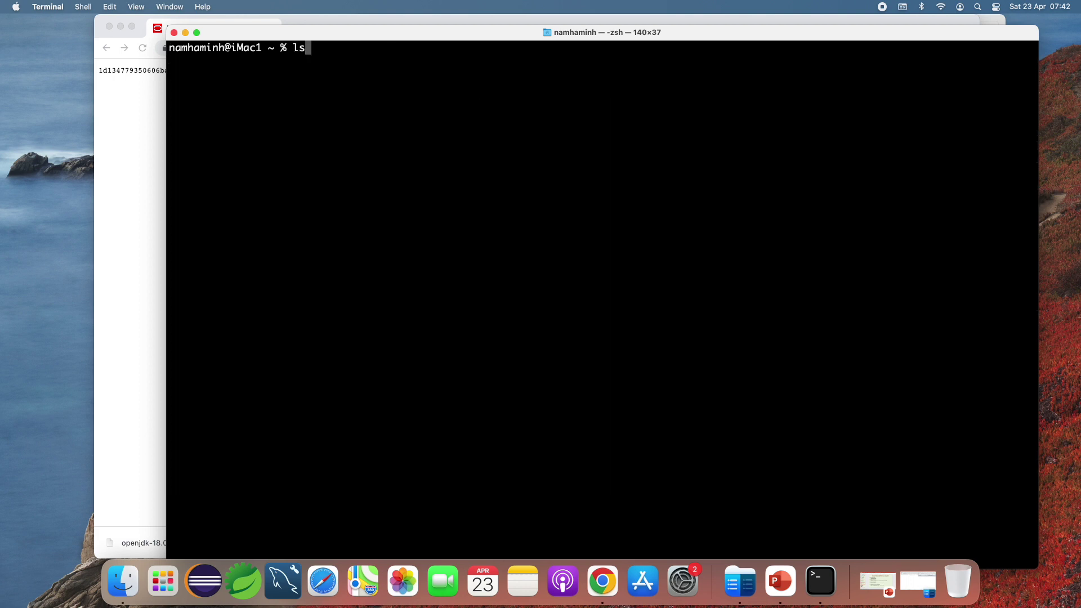
{"action": "key", "text": "Return"}
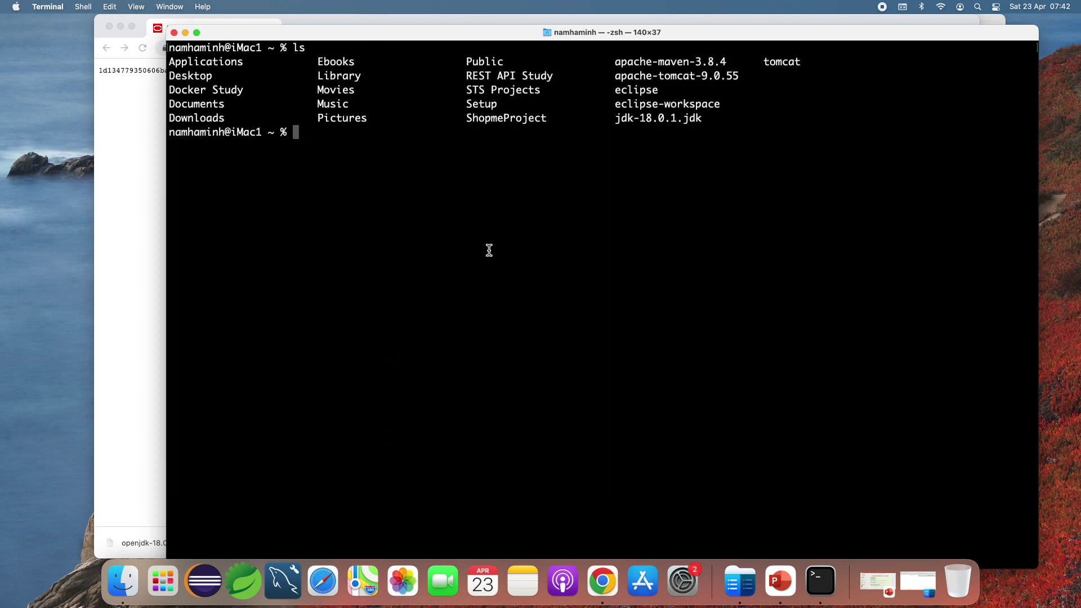
{"action": "left_click", "coordinate": [618, 123]}
{"action": "left_click", "coordinate": [442, 129]}
{"action": "type", "text": "java -version"}
{"action": "key", "text": "Return"}
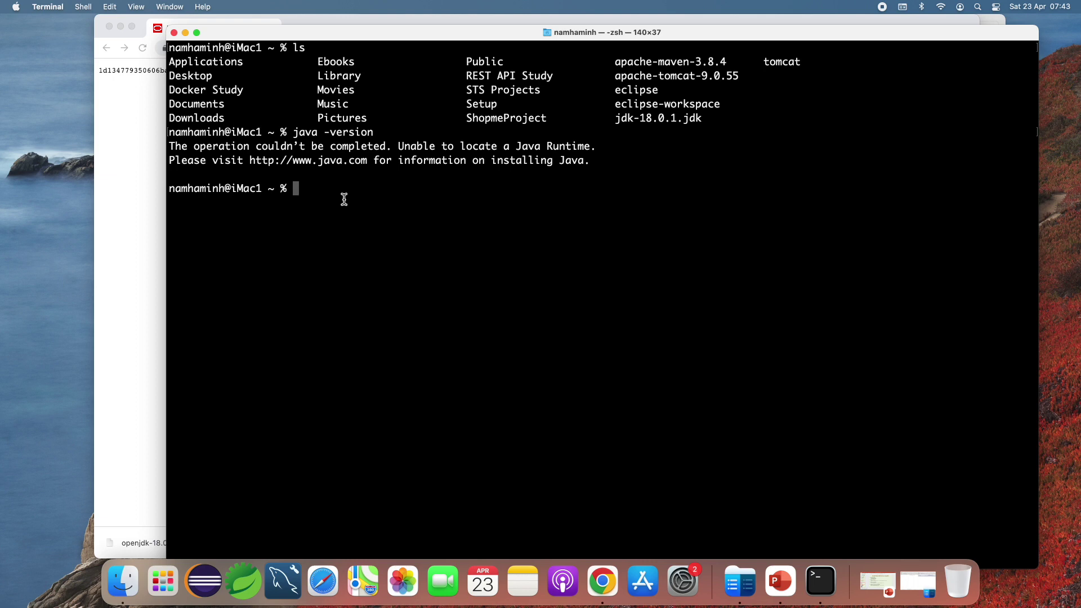
Change into jdk-18.0.1.jdk/Contents/Home/bin and list its tools
{"action": "type", "text": "cd djk"}
{"action": "key", "text": "BackSpace"}
{"action": "key", "text": "BackSpace"}
{"action": "key", "text": "BackSpace"}
{"action": "type", "text": "jdk"}
{"action": "key", "text": "Tab"}
{"action": "type", "text": "Contents/Home/bin"}
{"action": "key", "text": "Return"}
{"action": "type", "text": "ls"}
{"action": "key", "text": "Return"}
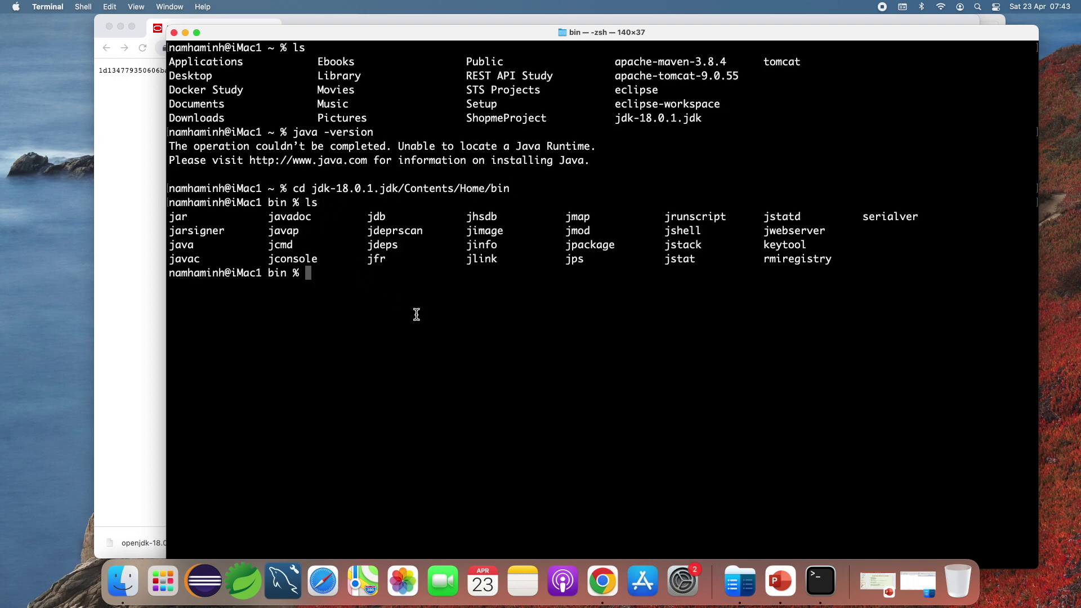
Run ./java -version and ./javac -version, both reporting 18.0.1
{"action": "type", "text": "./java -version"}
{"action": "key", "text": "Return"}
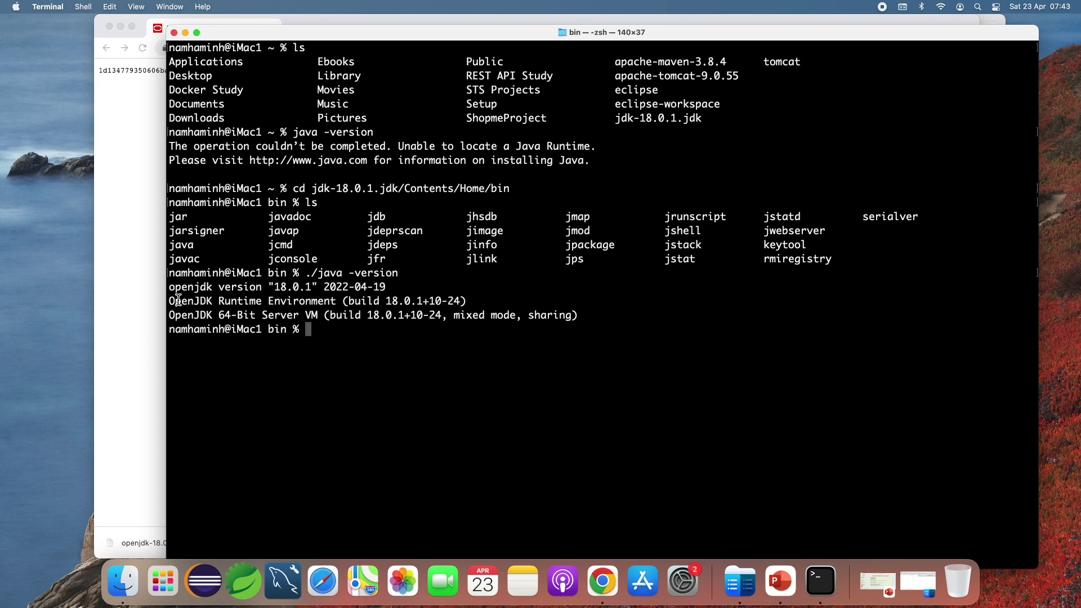
{"action": "left_click_drag", "start_coordinate": [177, 294], "coordinate": [325, 289]}
{"action": "left_click", "coordinate": [327, 329]}
{"action": "type", "text": "./"}
{"action": "type", "text": "javac -versio"}
{"action": "type", "text": "n"}
{"action": "key", "text": "Return"}
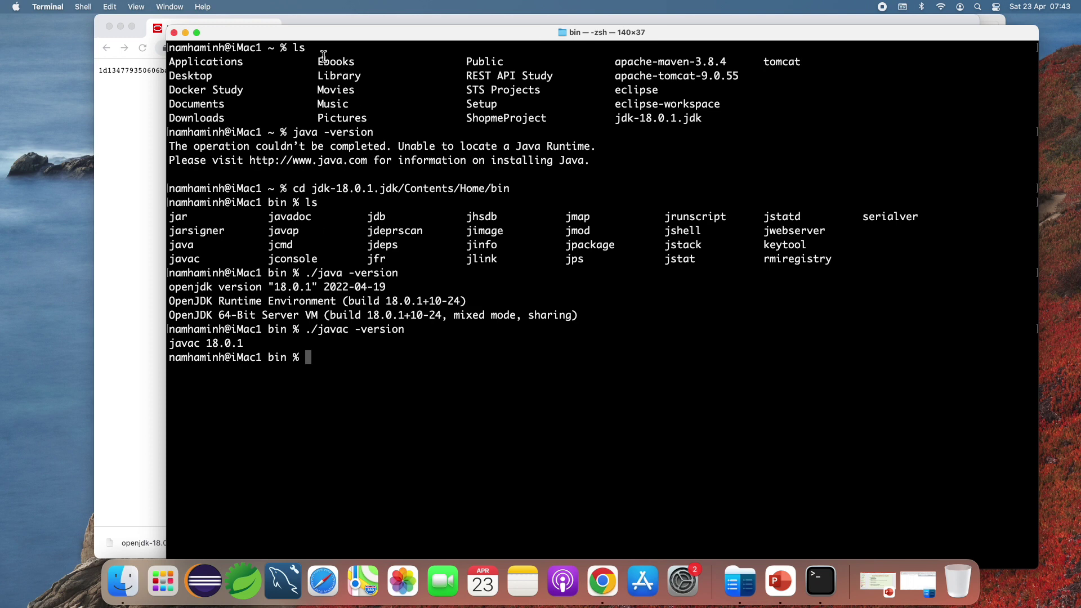
{"action": "left_click_drag", "start_coordinate": [326, 36], "coordinate": [322, 26]}
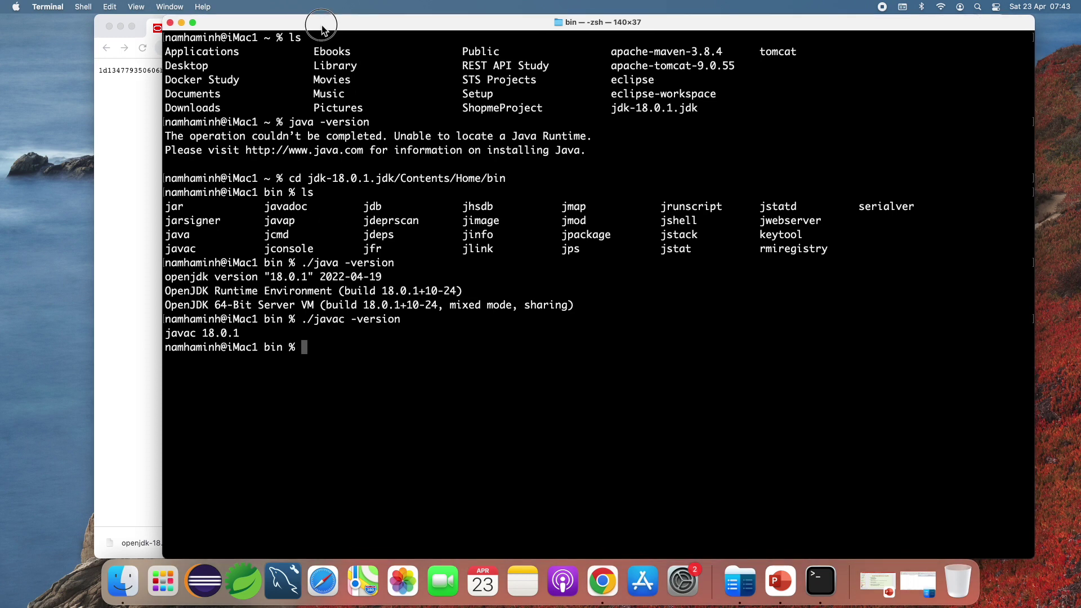
Clear the screen and return to the home folder with cd $HOME
{"action": "type", "text": "clear"}
{"action": "key", "text": "Return"}
{"action": "type", "text": "c"}
{"action": "type", "text": "d "}
{"action": "type", "text": "$HO"}
{"action": "key", "text": "BackSpace"}
{"action": "type", "text": "OME"}
{"action": "key", "text": "Return"}
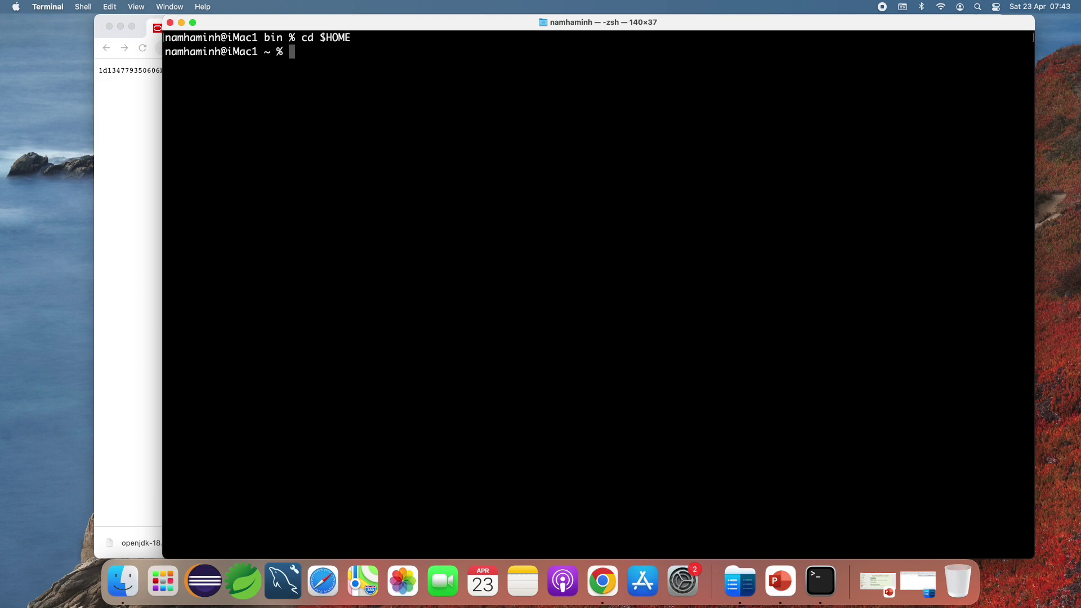
Start a new .zshrc and add export JAVA_HOME=jdk-18.0.1.jdk/Contents/Home
{"action": "type", "text": "cat > .zshrc"}
{"action": "key", "text": "Return"}
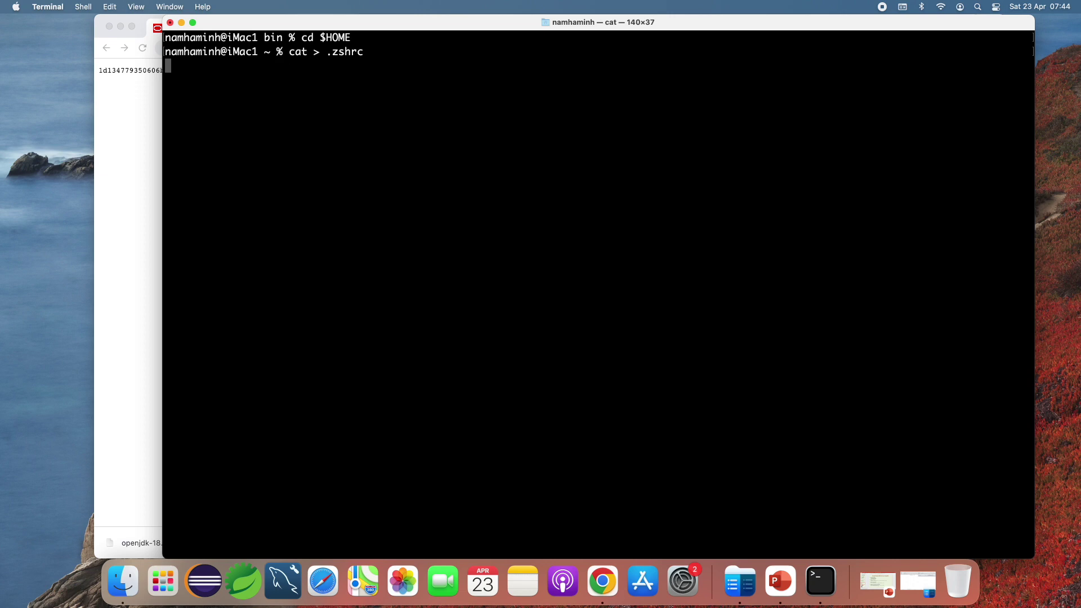
{"action": "type", "text": "export JAVA_HOME="}
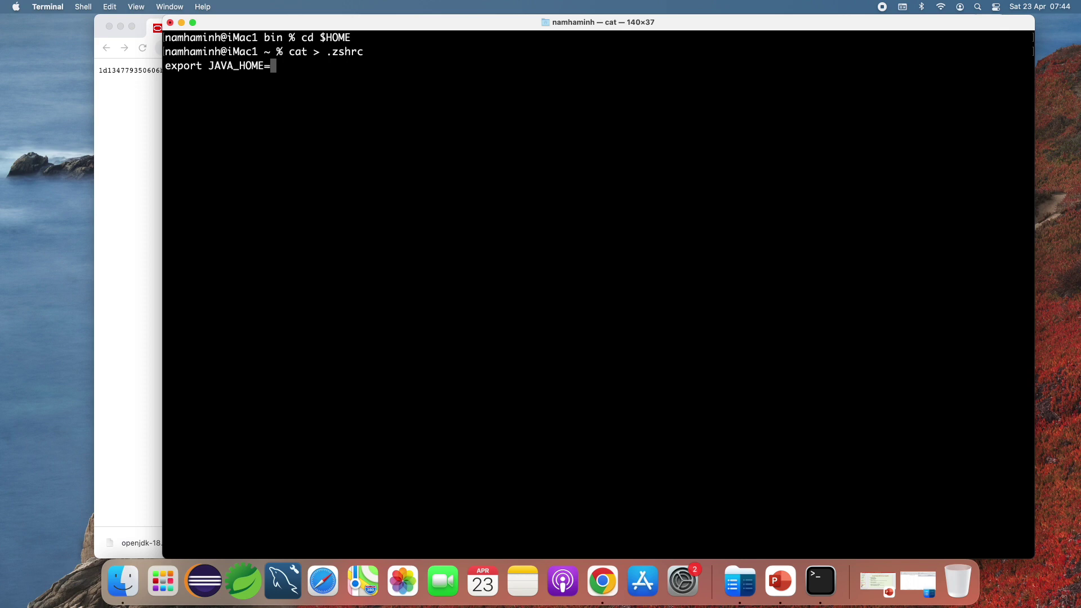
{"action": "type", "text": "jdc"}
{"action": "type", "text": "-18"}
{"action": "type", "text": ".0.0"}
{"action": "key", "text": "BackSpace"}
{"action": "type", "text": "1.jdk/Content"}
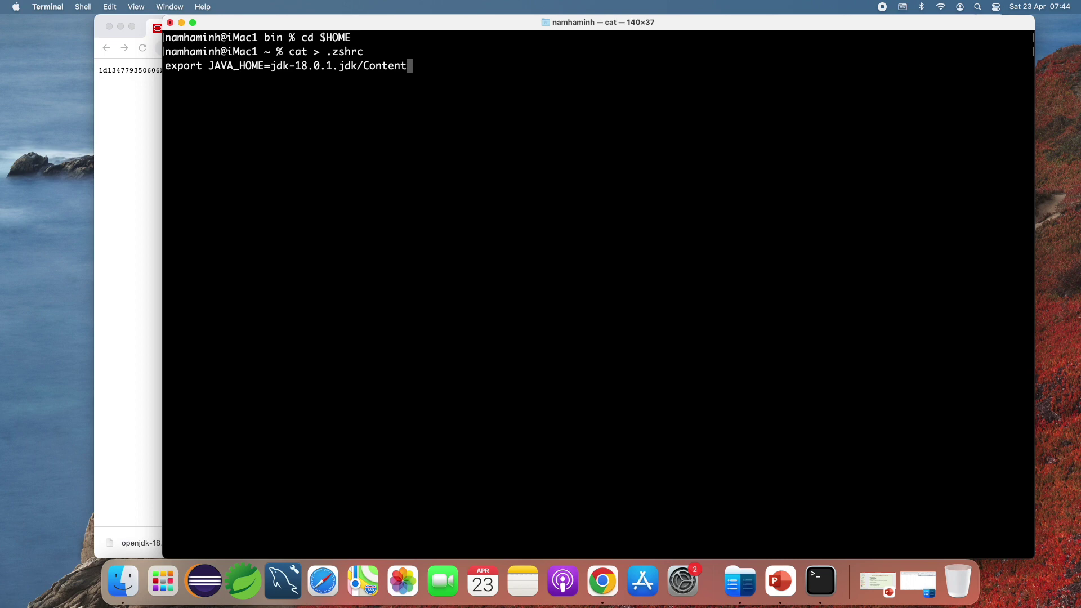
{"action": "type", "text": "s/Home/bin"}
{"action": "key", "text": "BackSpace"}
{"action": "key", "text": "BackSpace"}
{"action": "key", "text": "BackSpace"}
{"action": "key", "text": "BackSpace"}
{"action": "key", "text": "Return"}
Add export PATH=$JAVA_HOME/bin:$PATH, save with Ctrl+D, and display .zshrc
{"action": "type", "text": "export PATH"}
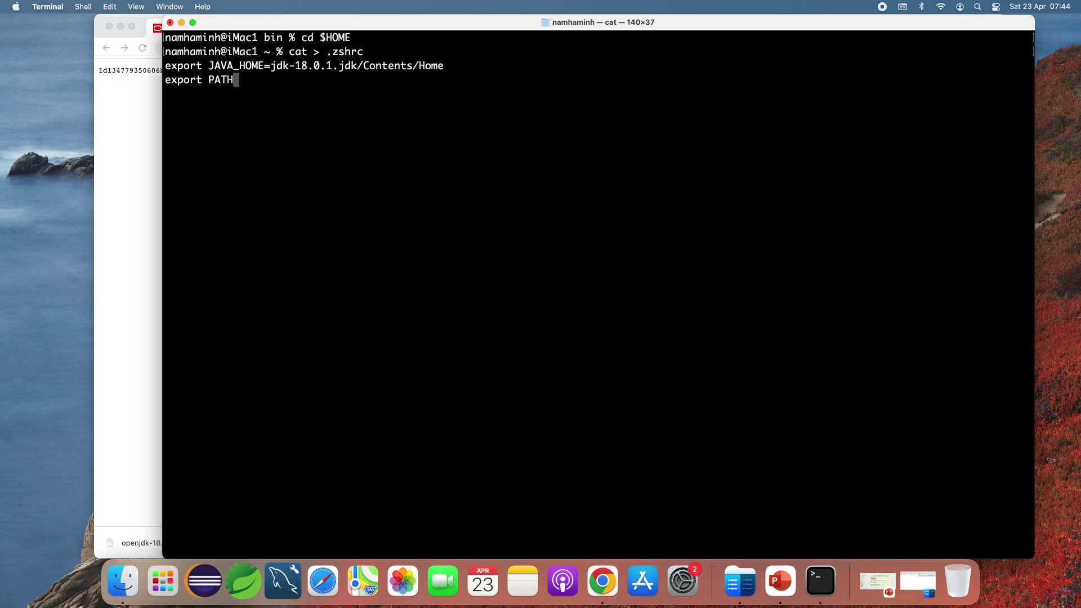
{"action": "type", "text": "=$JAVA_HOME"}
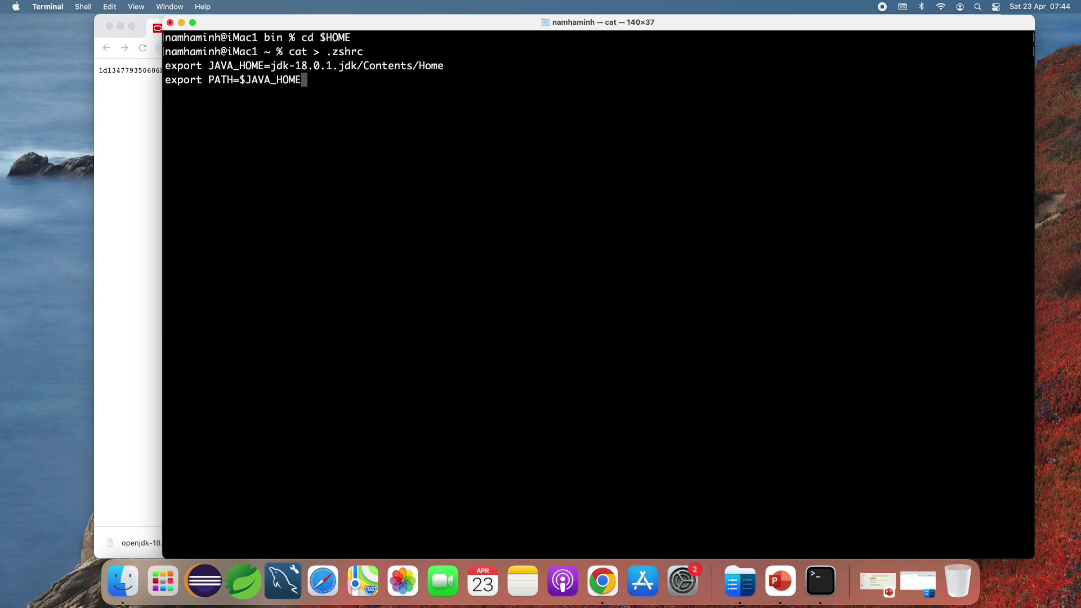
{"action": "type", "text": "/bin:$PATH"}
{"action": "key", "text": "Return"}
{"action": "key", "text": "ctrl+d"}
{"action": "type", "text": "cat "}
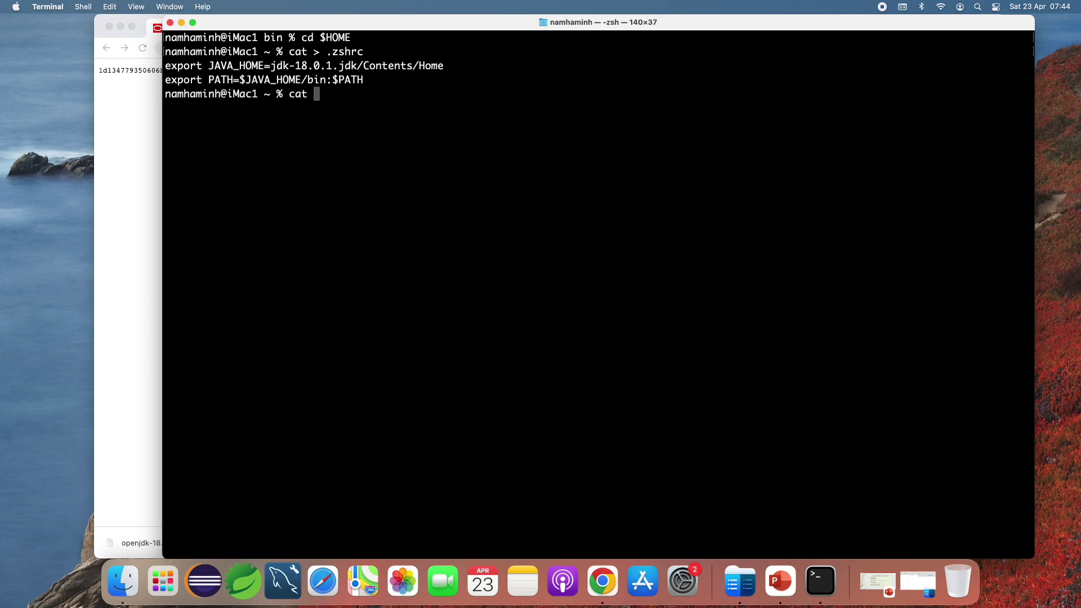
{"action": "type", "text": ".zshrc"}
{"action": "key", "text": "Return"}
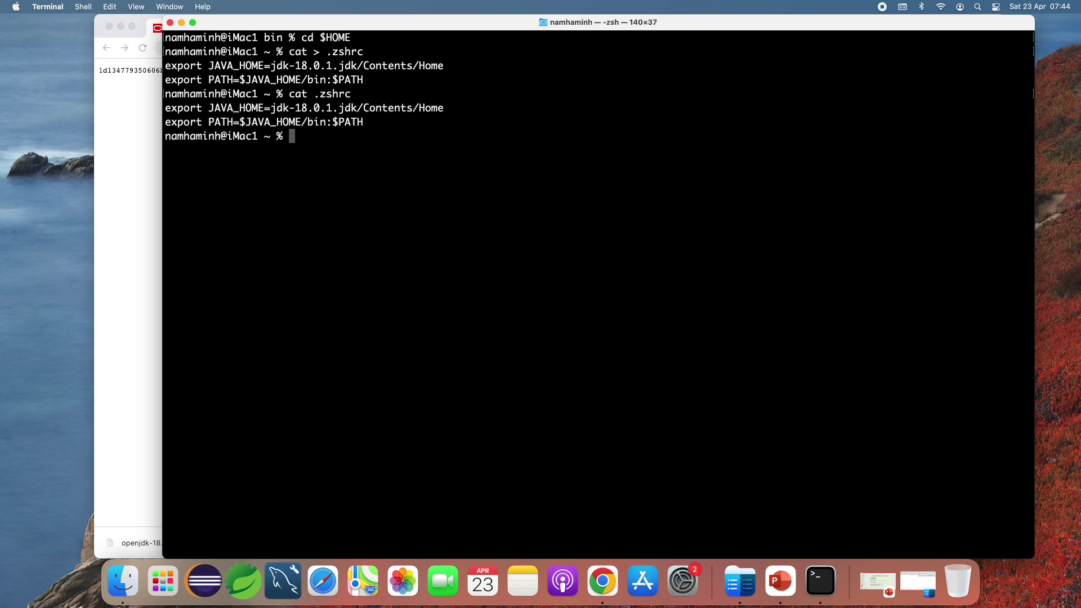
Exit the shell and quit Terminal from its Dock menu
{"action": "type", "text": "exit"}
{"action": "key", "text": "Return"}
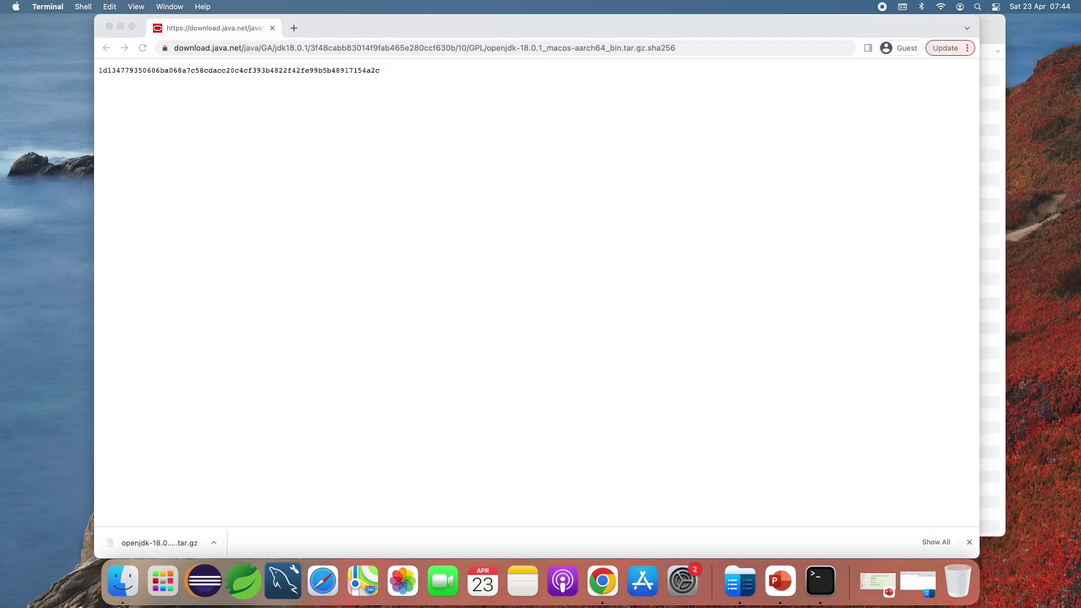
{"action": "right_click", "coordinate": [820, 580]}
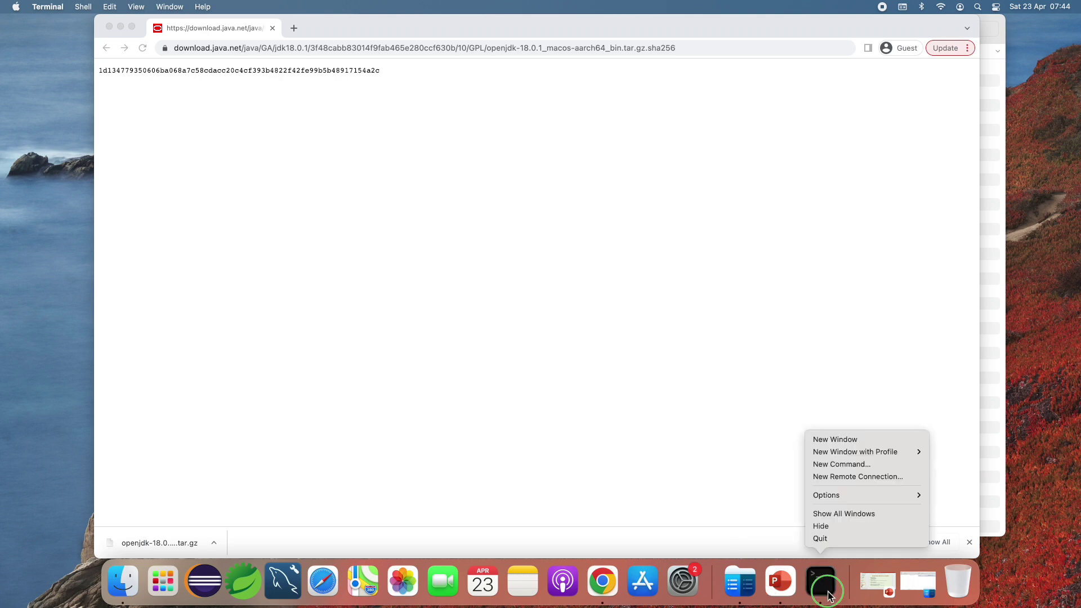
{"action": "left_click", "coordinate": [813, 538]}
Relaunch Terminal through Spotlight by searching 'term'
{"action": "key", "text": "super+space"}
{"action": "type", "text": "term"}
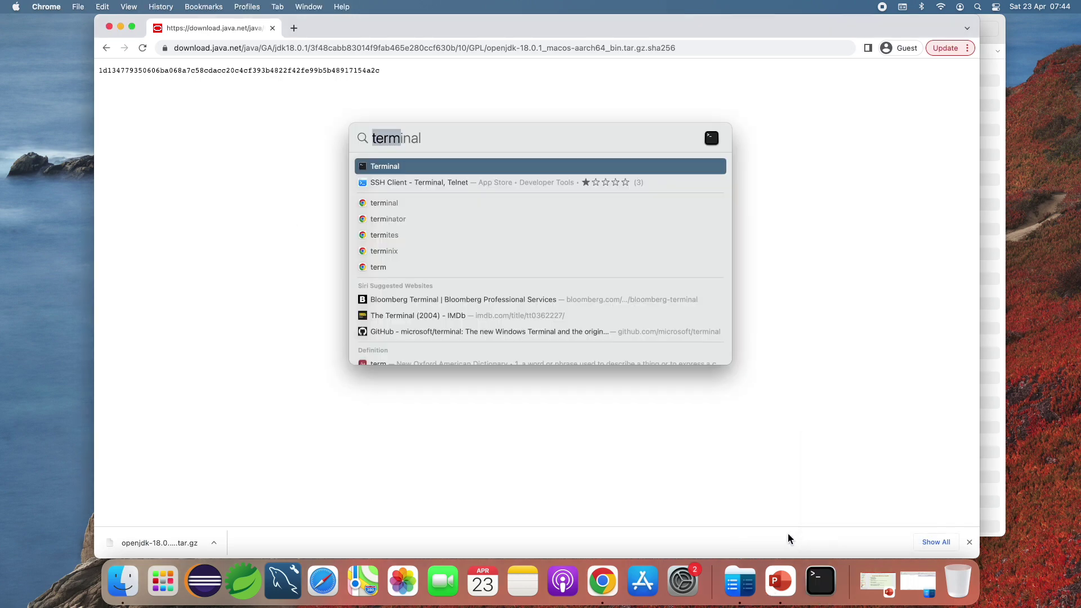
{"action": "key", "text": "Return"}
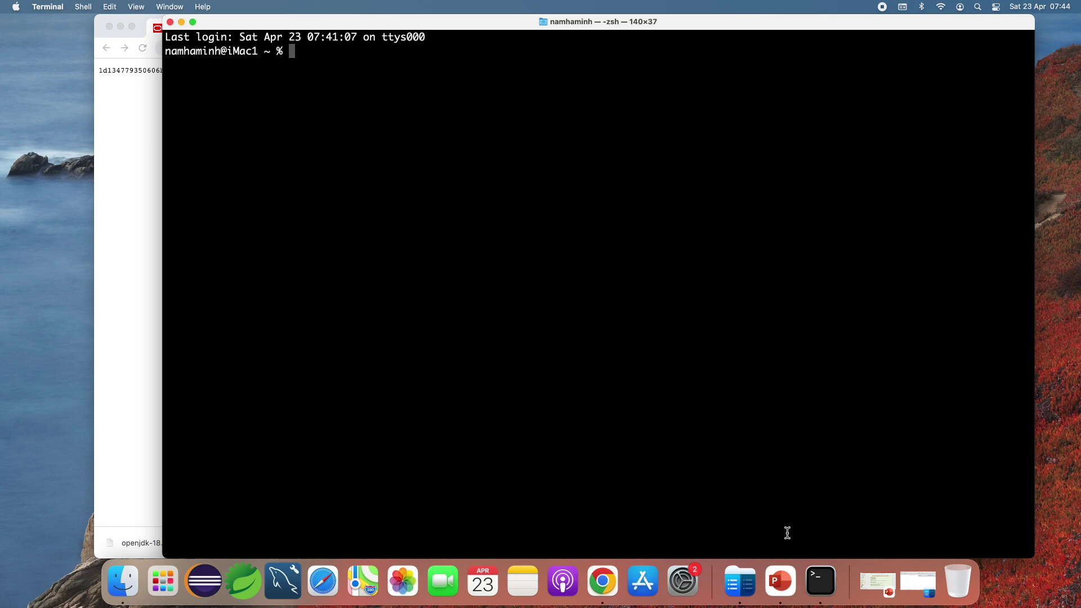
Run java -version and confirm it reports 18.0.1
{"action": "type", "text": "java -version"}
{"action": "key", "text": "Return"}
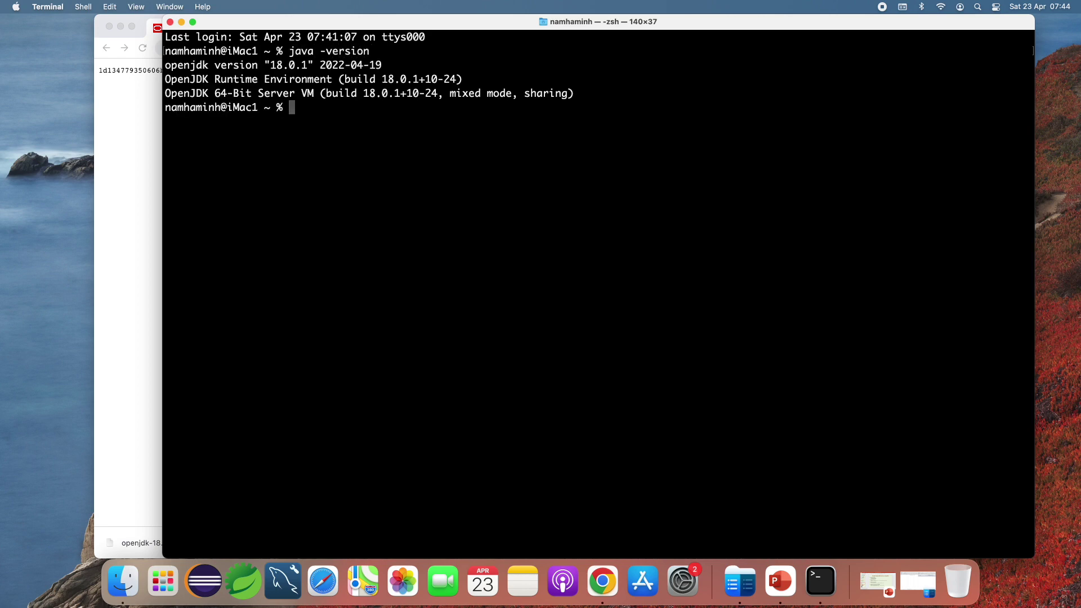
{"action": "left_click", "coordinate": [269, 67]}
{"action": "left_click_drag", "start_coordinate": [269, 67], "coordinate": [314, 66]}
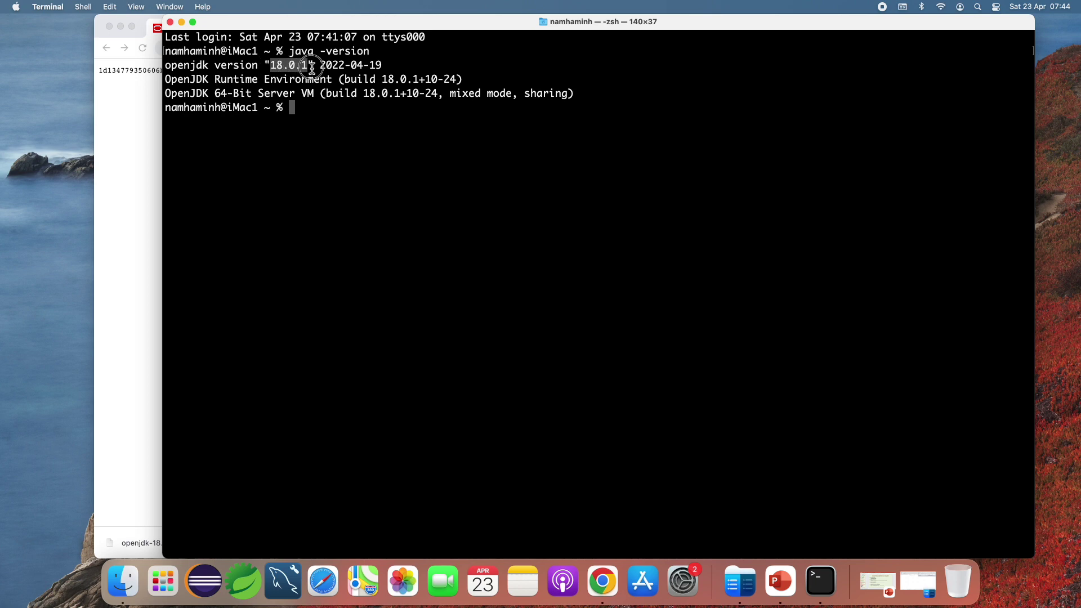
{"action": "left_click", "coordinate": [313, 108]}
Print PATH and JAVA_HOME to confirm both point at jdk-18.0.1.jdk/Contents/Home
{"action": "type", "text": "echo "}
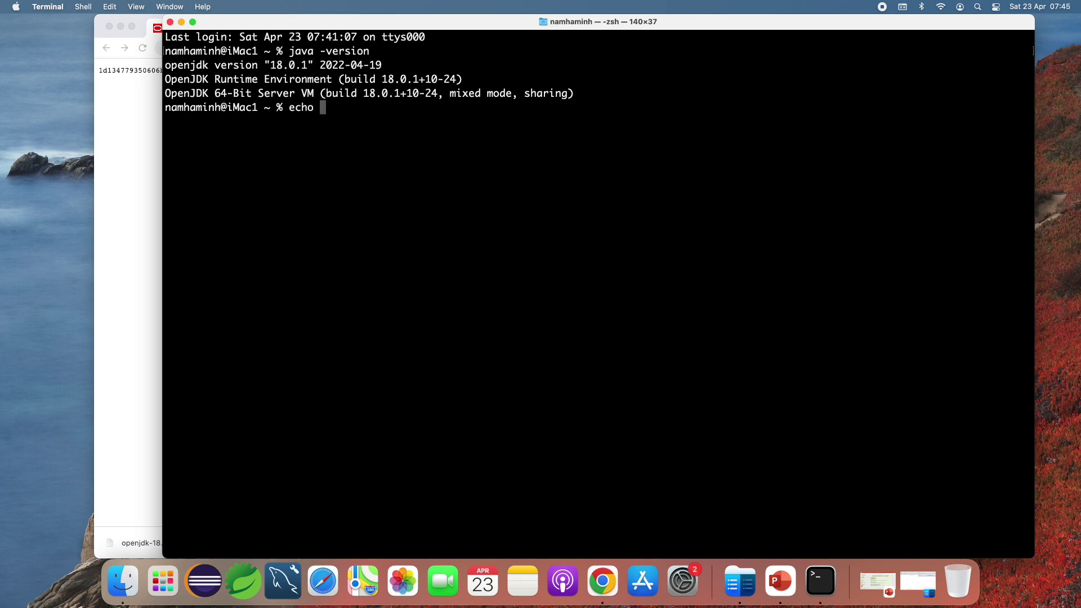
{"action": "type", "text": "$PATH"}
{"action": "key", "text": "Return"}
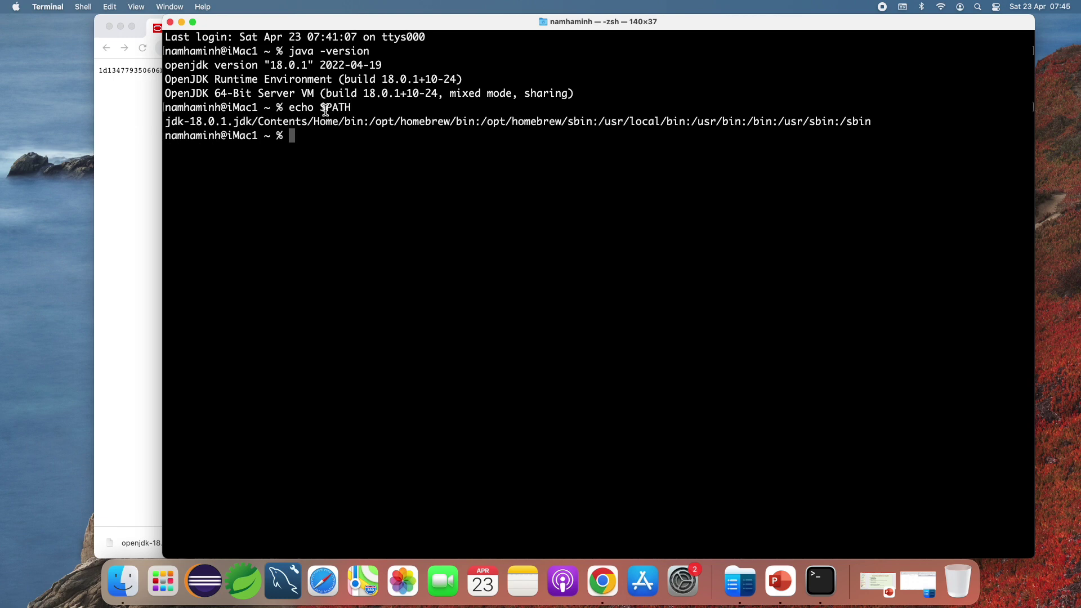
{"action": "left_click_drag", "start_coordinate": [169, 122], "coordinate": [363, 129]}
{"action": "left_click", "coordinate": [348, 144]}
{"action": "type", "text": "echo $JAVA_HOME"}
{"action": "key", "text": "Return"}
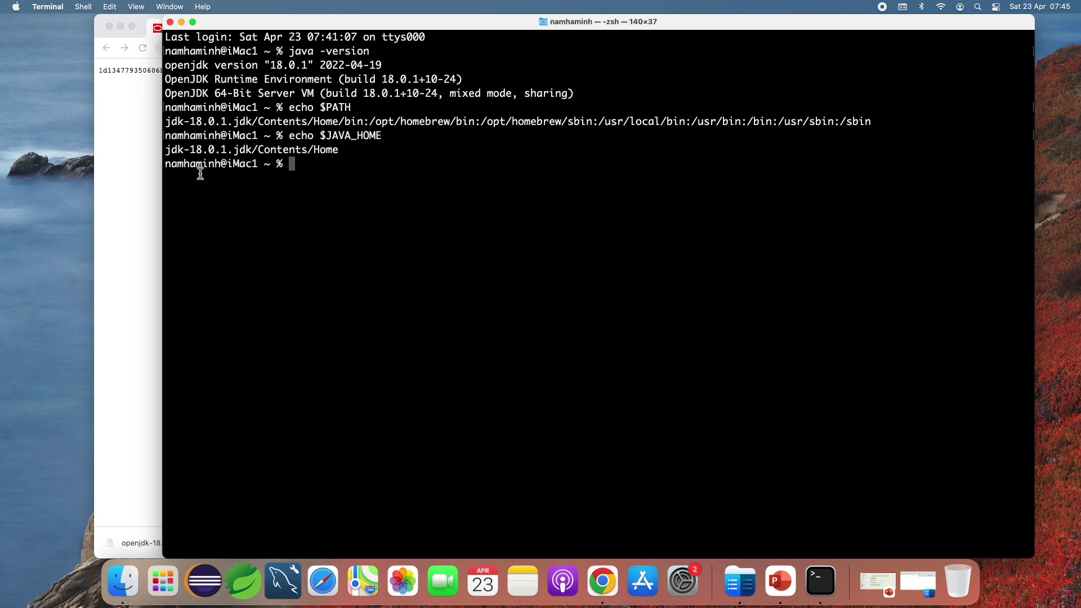
{"action": "left_click_drag", "start_coordinate": [340, 149], "coordinate": [163, 150]}
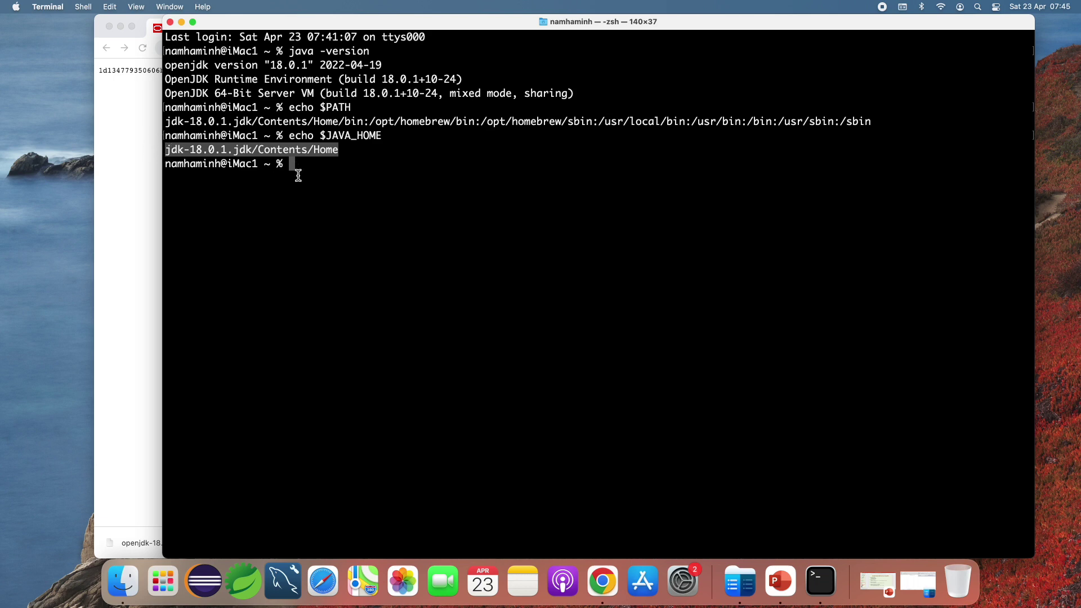
{"action": "left_click", "coordinate": [335, 197]}
Run javac -version to confirm javac 18.0.1
{"action": "type", "text": "java -"}
{"action": "key", "text": "BackSpace"}
{"action": "key", "text": "BackSpace"}
{"action": "type", "text": "c -version"}
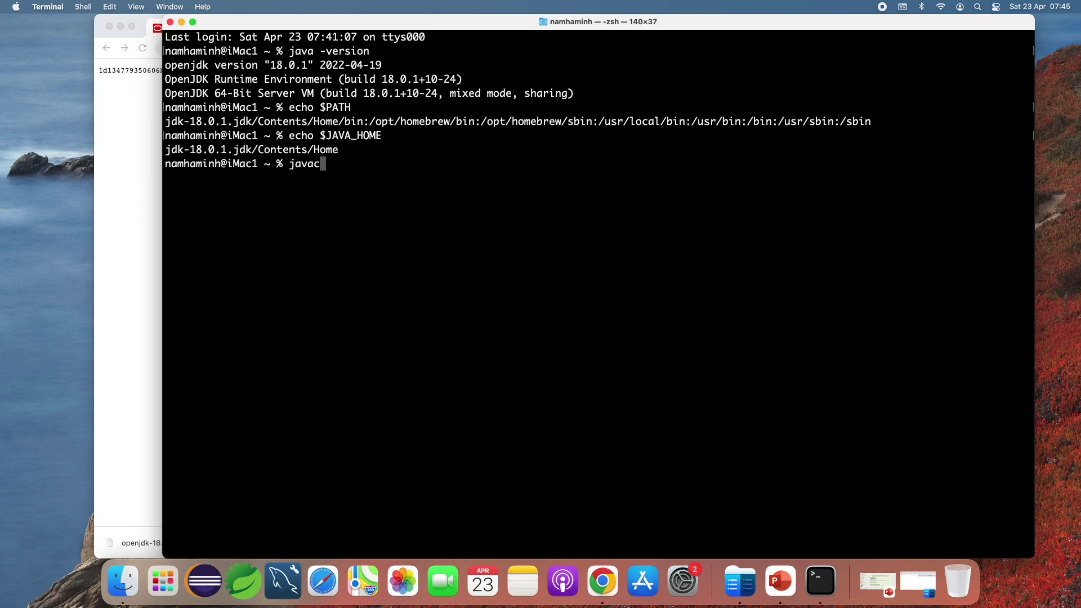
{"action": "key", "text": "Return"}
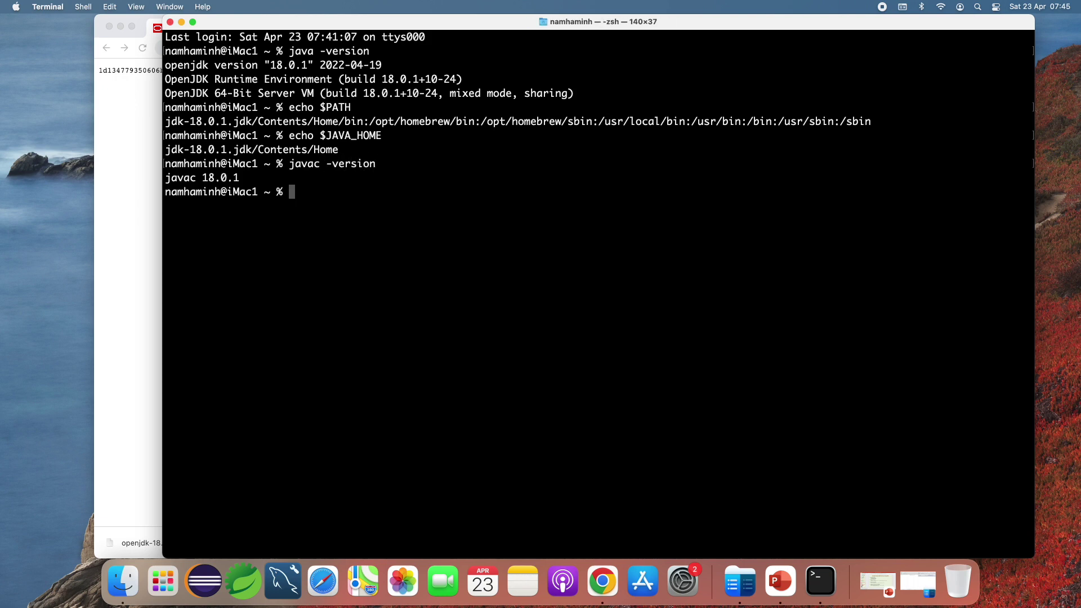